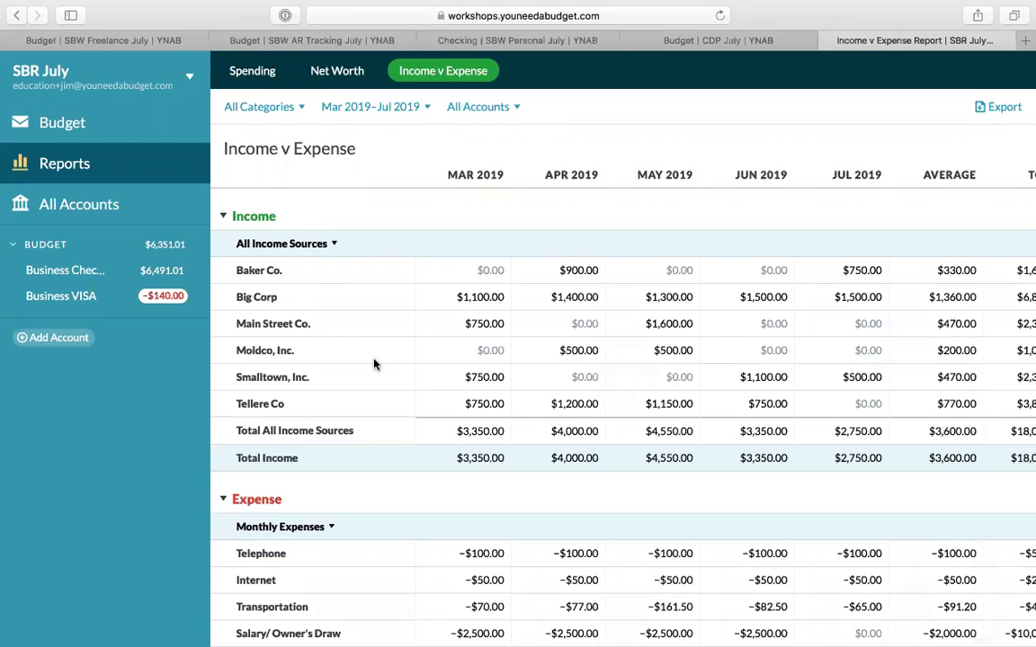
# Step: Review the Mar–Jul 2019 income and expense figures, collapsing and re-expanding the Monthly Expenses and True Expenses groups
pyautogui.hscroll(2, 652, 373)
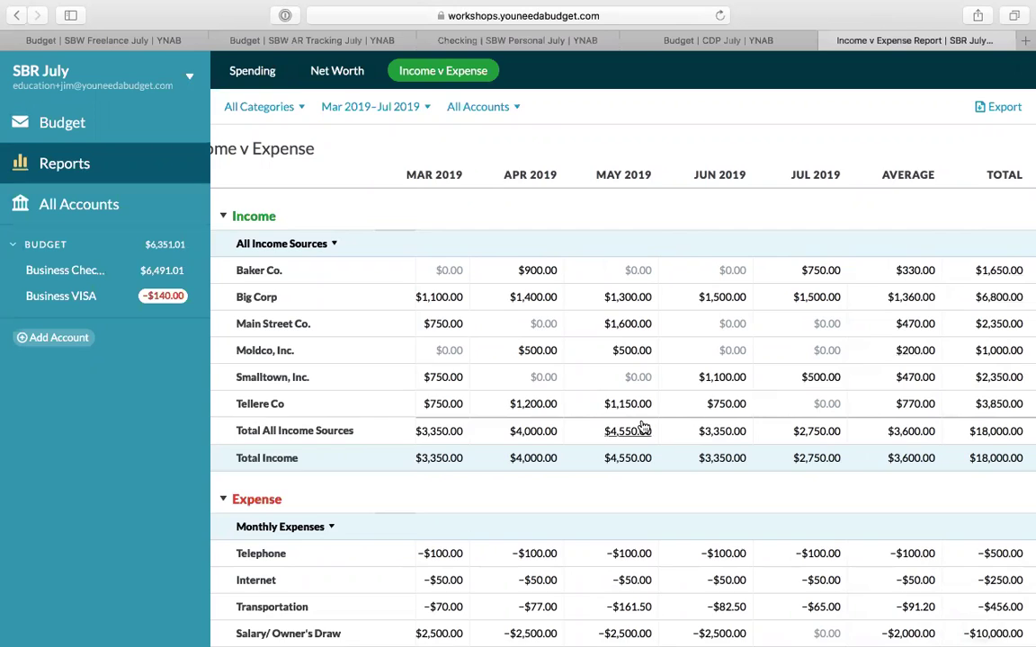
pyautogui.scroll(-5, 641, 429)
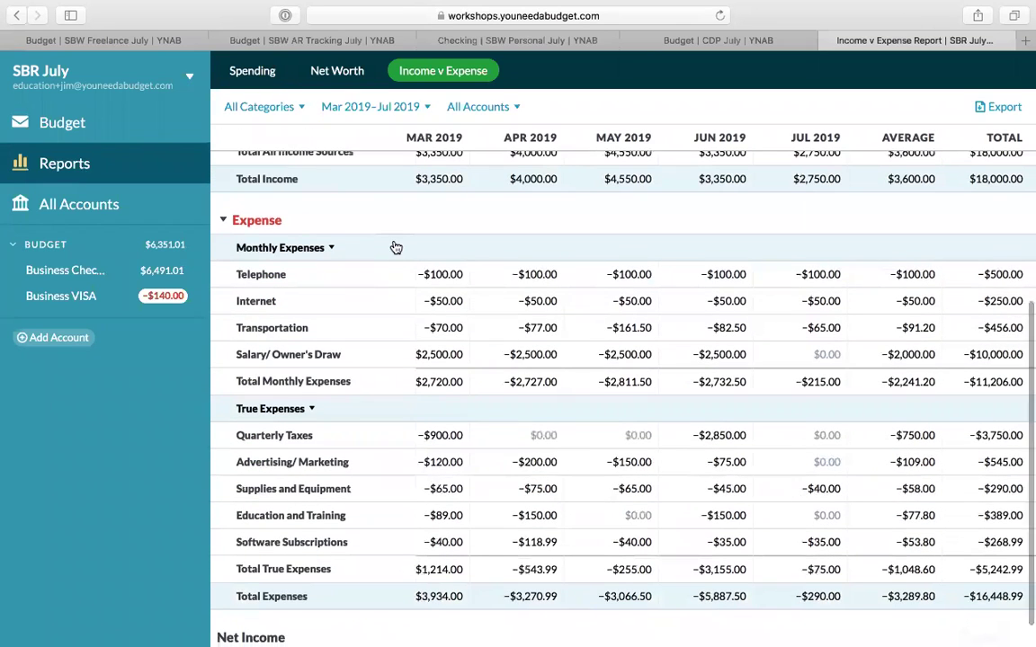
pyautogui.click(334, 251)
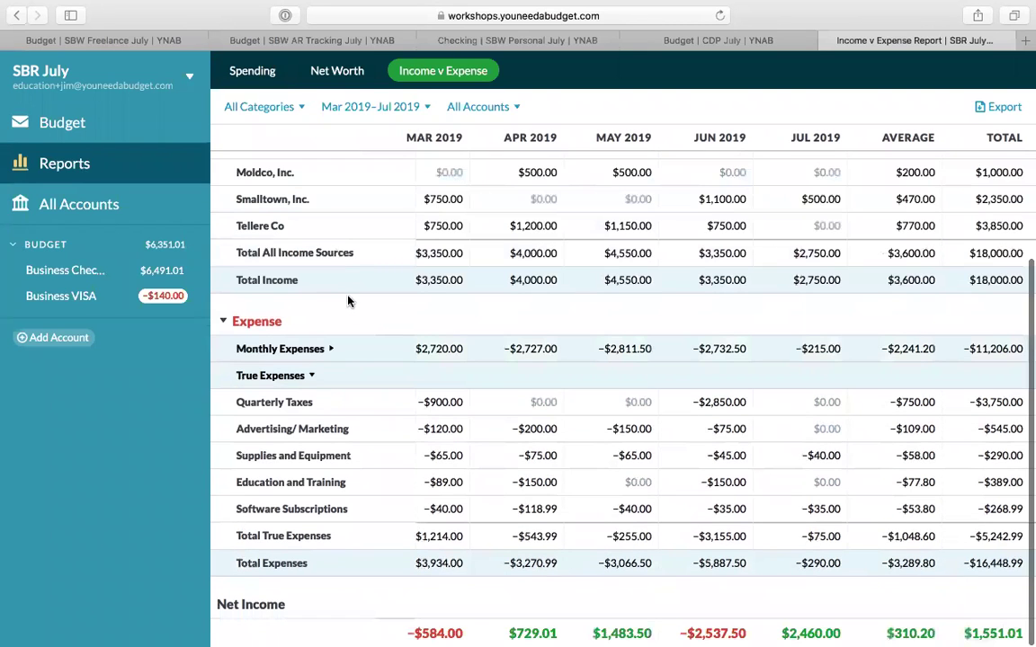
pyautogui.click(311, 379)
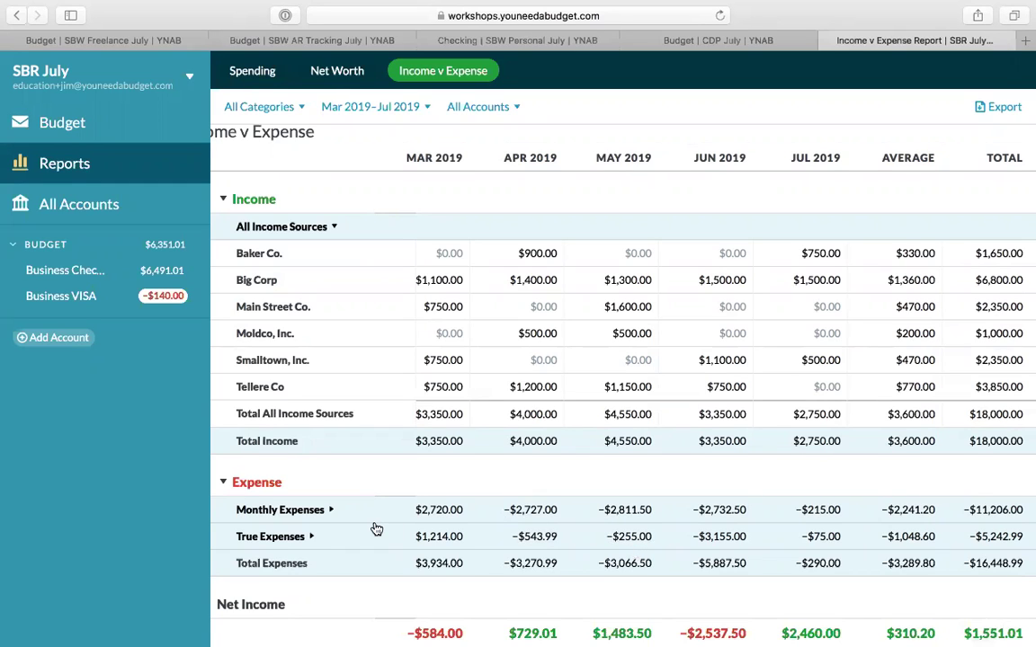
pyautogui.click(313, 536)
pyautogui.click(331, 510)
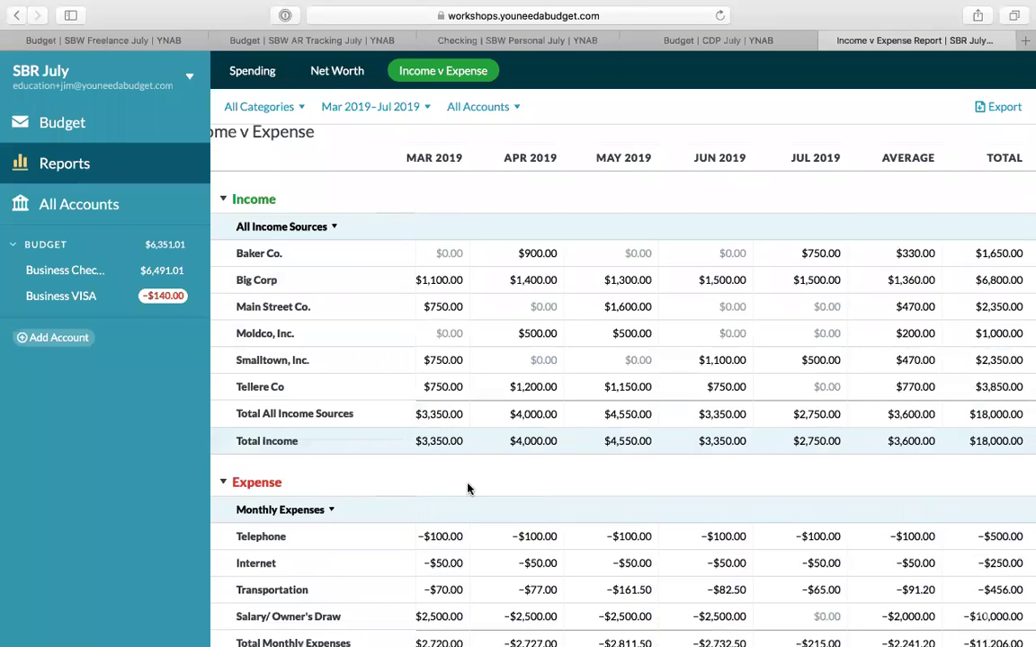
pyautogui.scroll(-5, 467, 488)
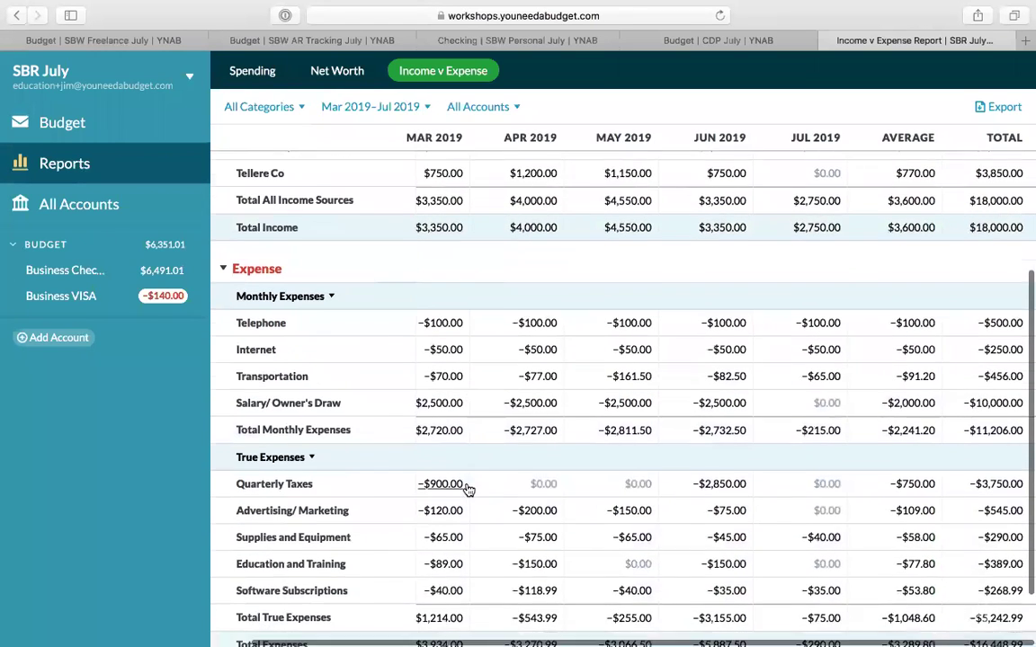
pyautogui.scroll(-1, 468, 488)
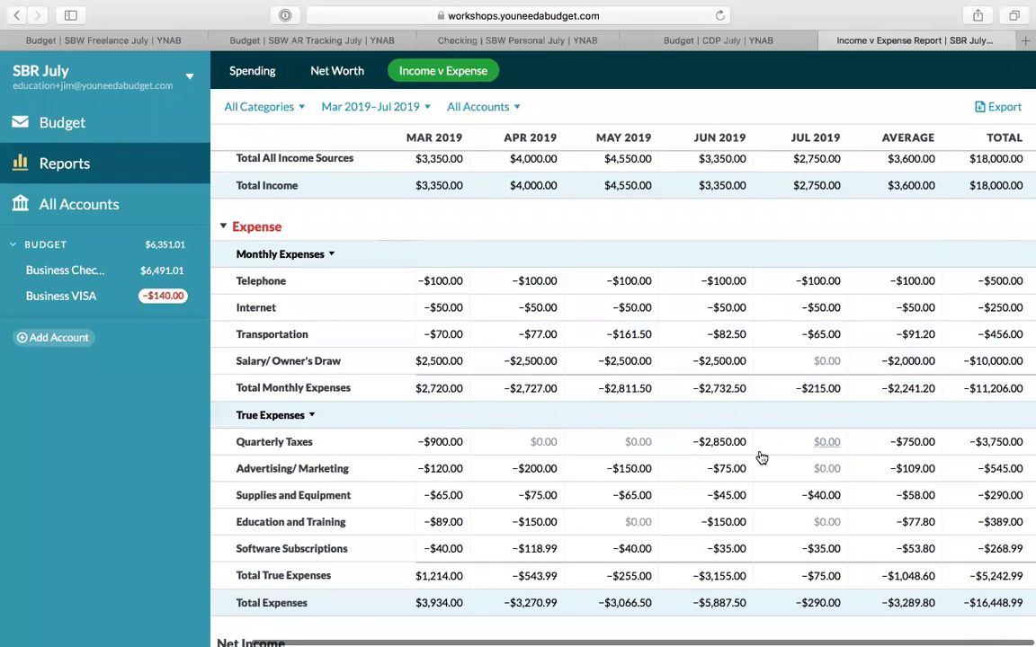
# Step: Limit the Income v Expense report to May 2019 through July 2019 and view its income sources
pyautogui.click(394, 108)
pyautogui.click(303, 183)
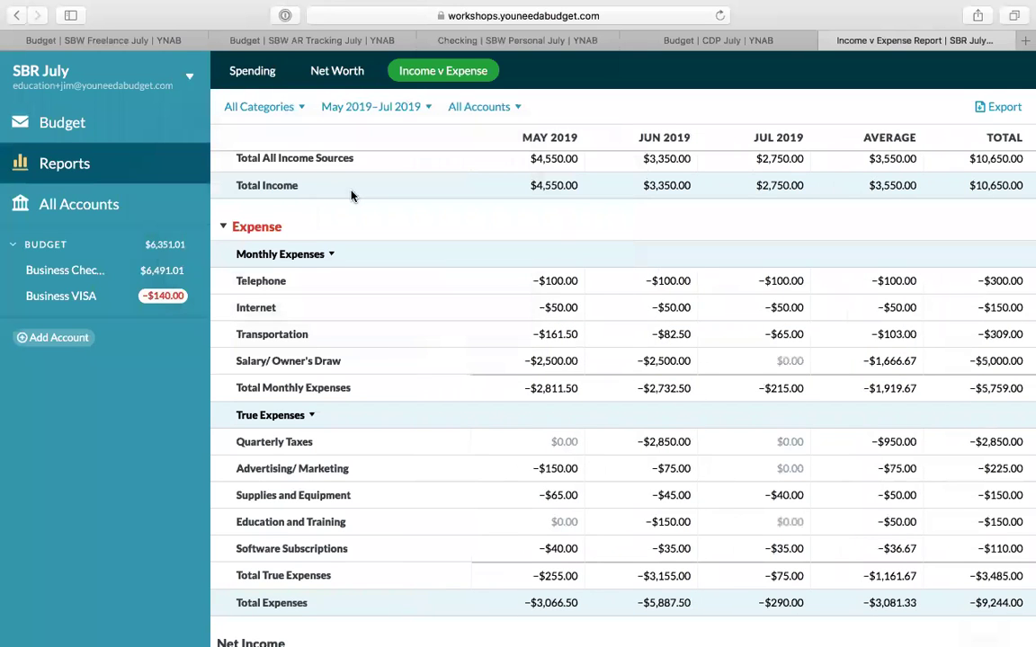
pyautogui.scroll(5, 694, 333)
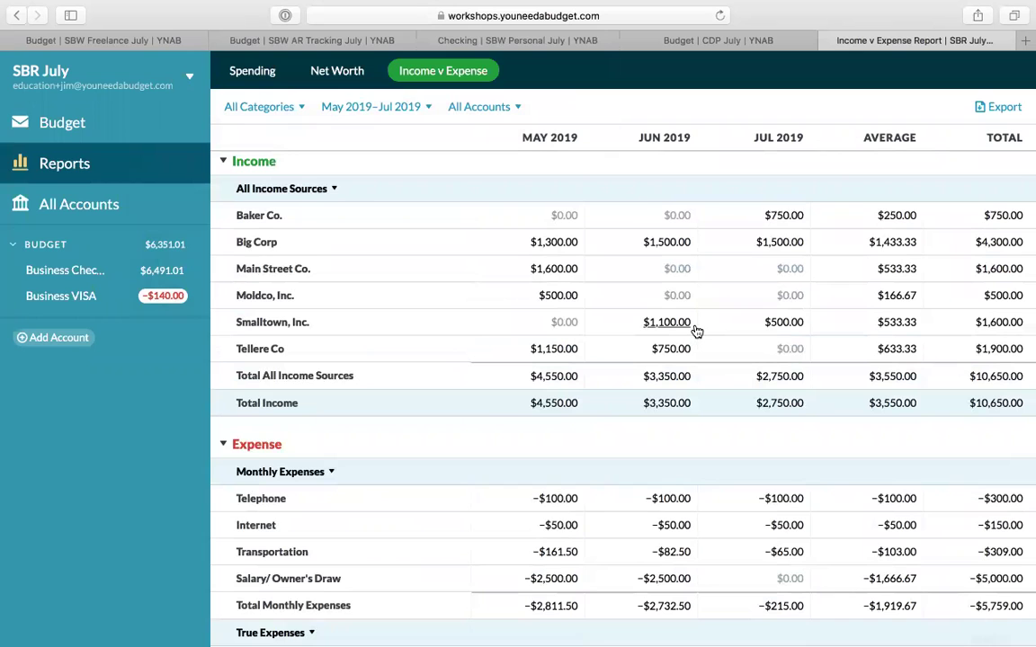
# Step: Inspect the June 2019 transactions behind the Transportation amount and the Education and Training amount
pyautogui.scroll(-3, 694, 331)
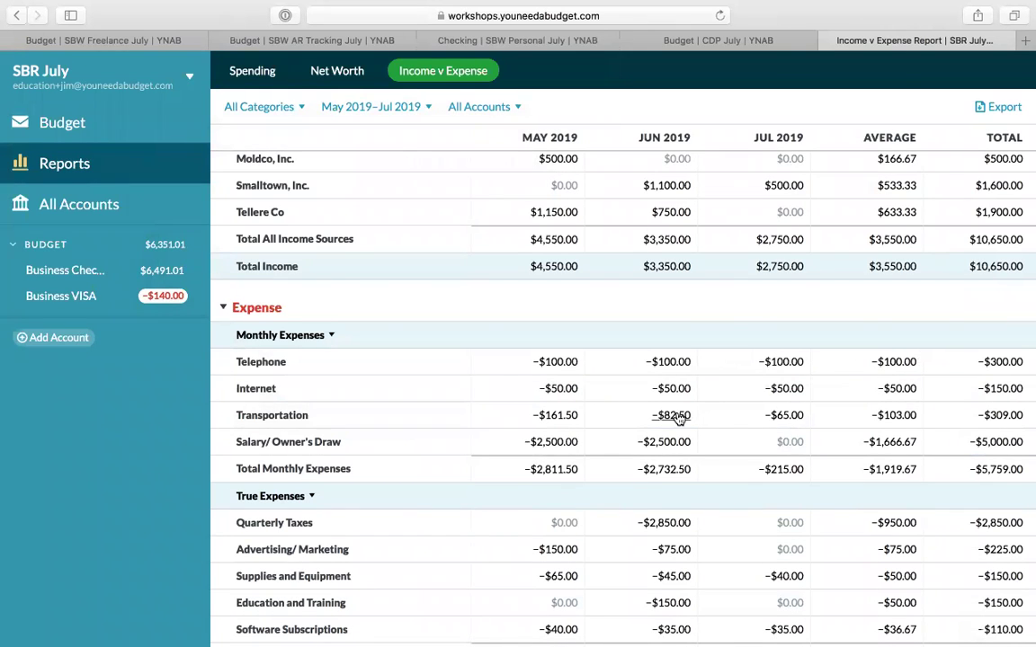
pyautogui.click(674, 416)
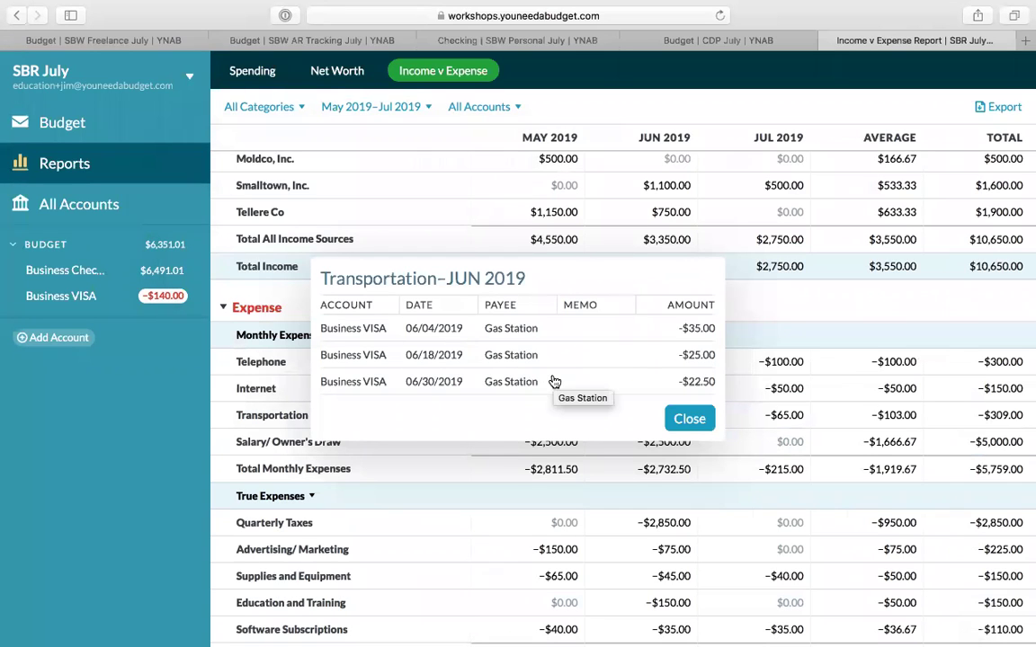
pyautogui.click(689, 420)
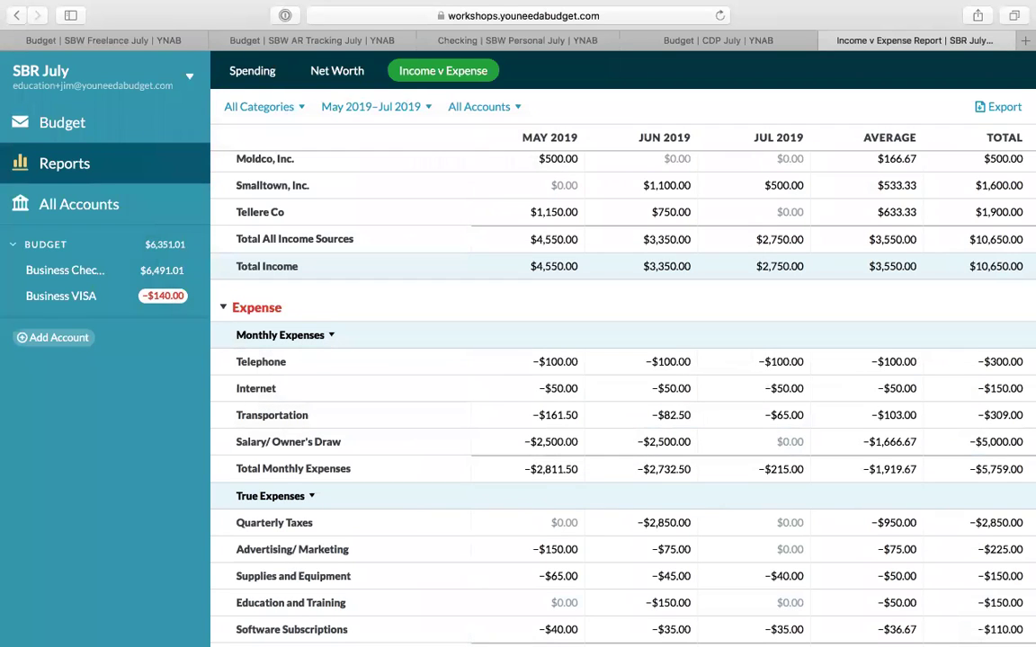
pyautogui.scroll(-3, 506, 397)
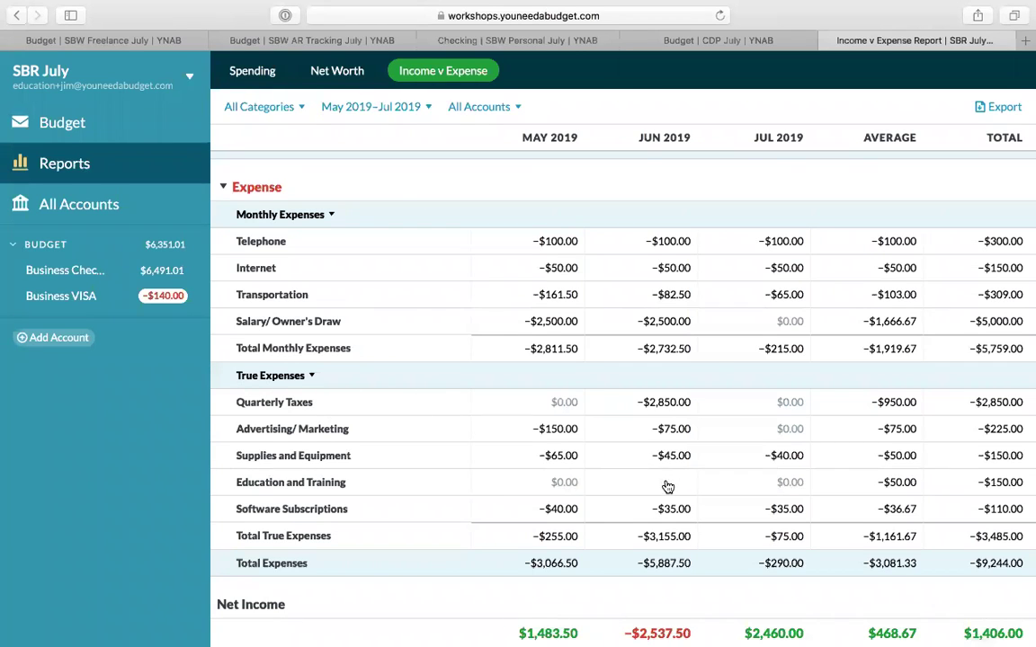
pyautogui.click(667, 485)
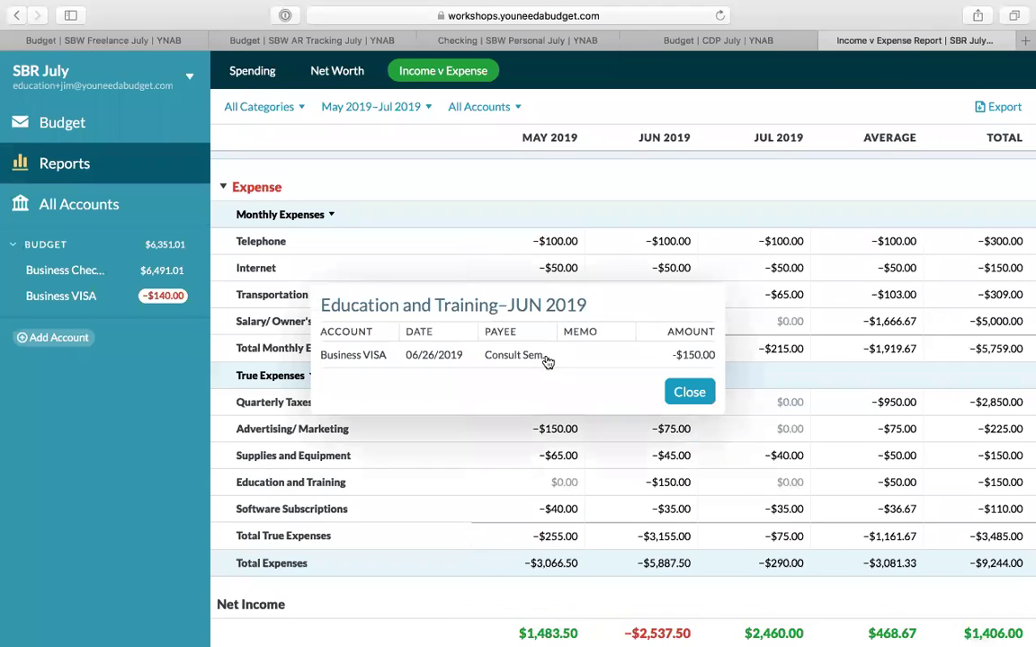
pyautogui.click(689, 393)
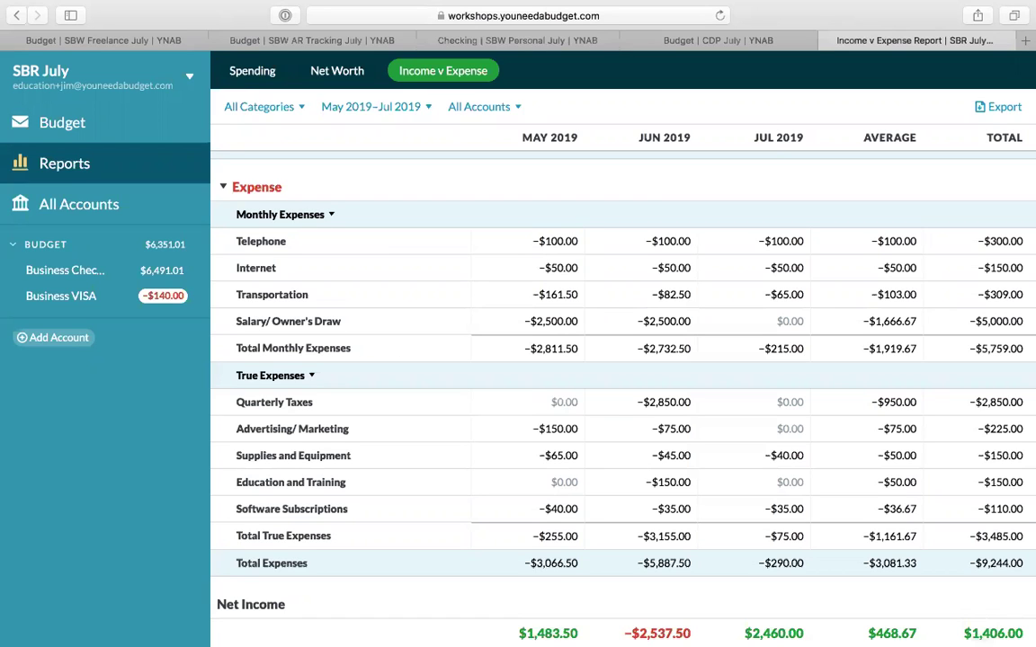
# Step: Open the Spending report and inspect the True Expenses and Monthly Expenses shares of total spending
pyautogui.click(254, 79)
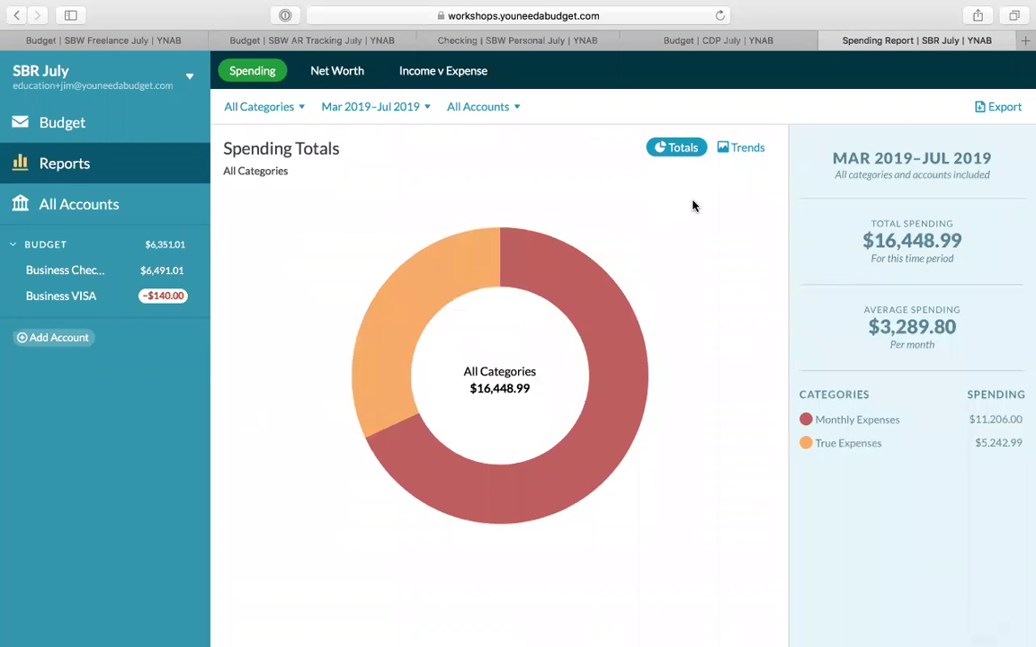
pyautogui.moveTo(442, 279)
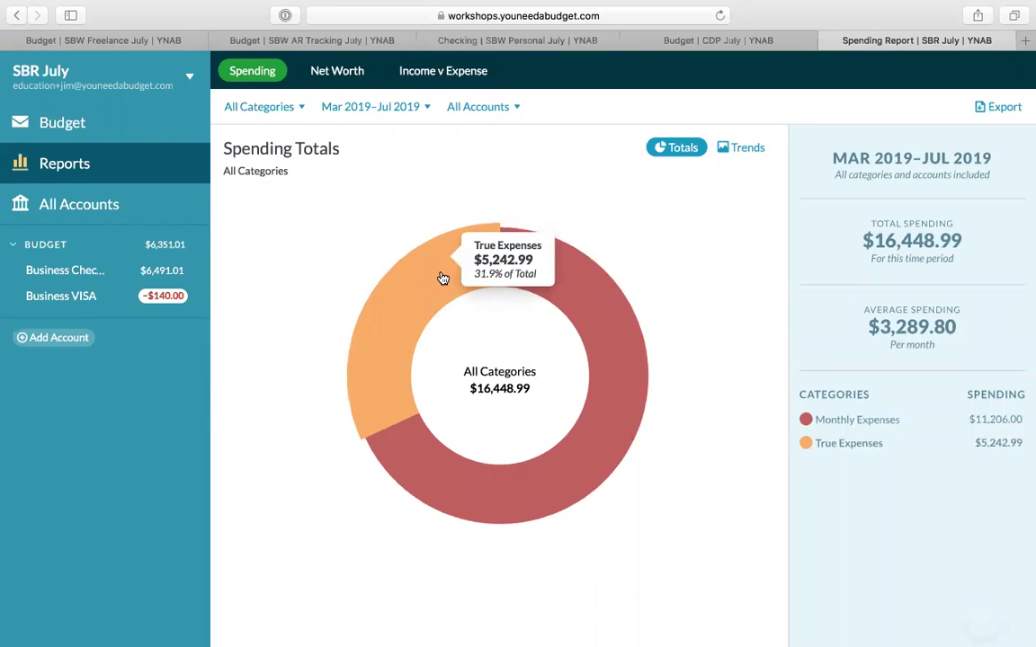
pyautogui.moveTo(508, 269)
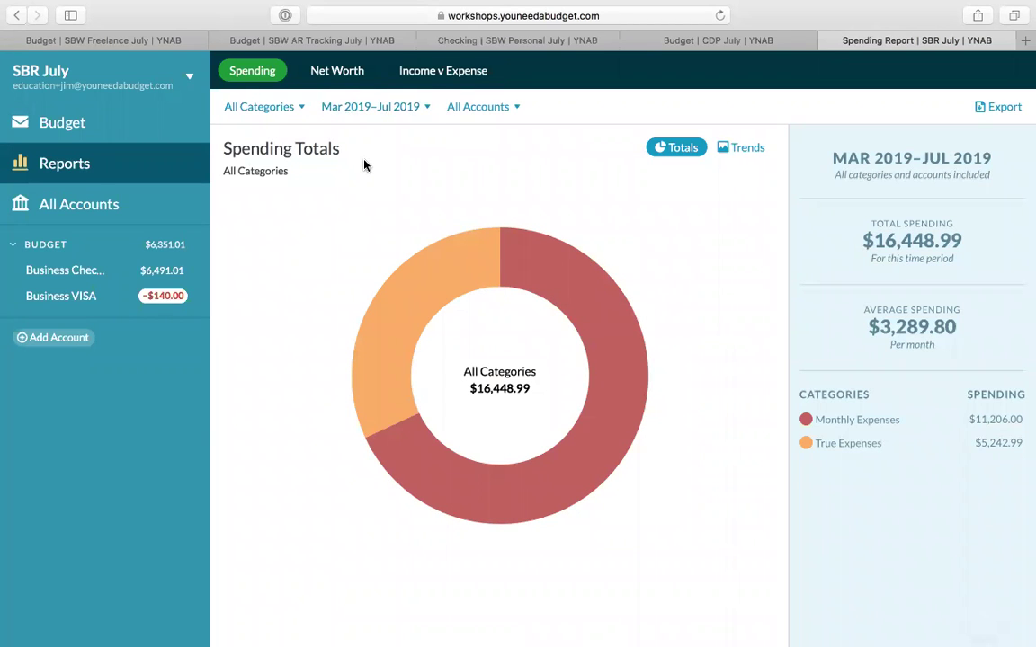
# Step: Exclude the Salary/ Owner's Draw and Quarterly Taxes categories from the Spending report
pyautogui.click(261, 107)
pyautogui.scroll(-3, 266, 276)
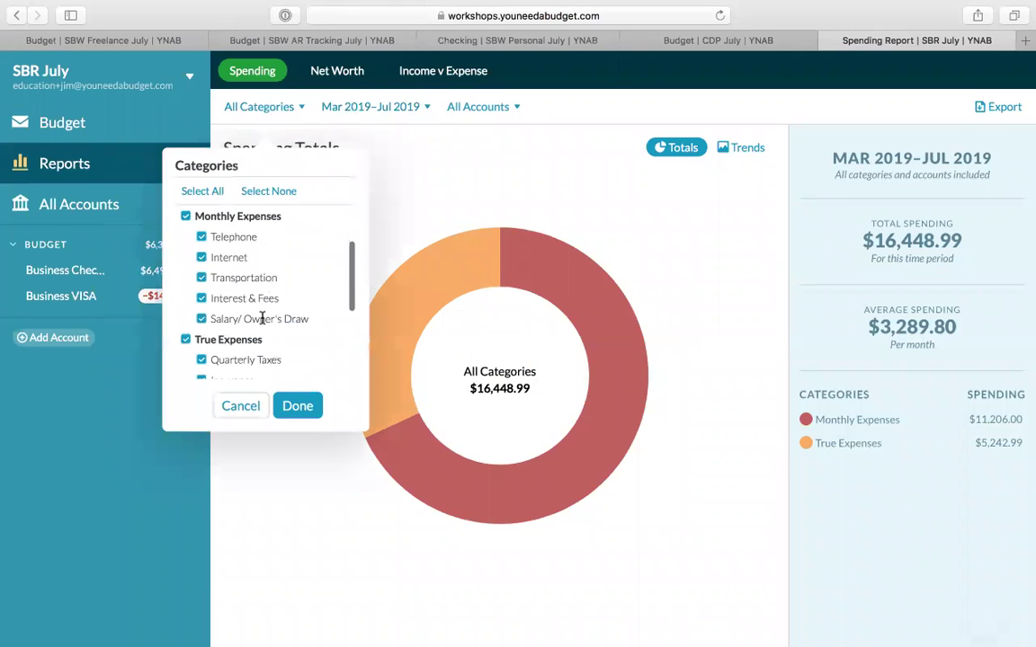
pyautogui.click(202, 320)
pyautogui.click(201, 360)
pyautogui.click(297, 406)
# Step: Drill down into the True Expenses slice and inspect its Advertising/Marketing and Education and Training shares
pyautogui.moveTo(593, 321)
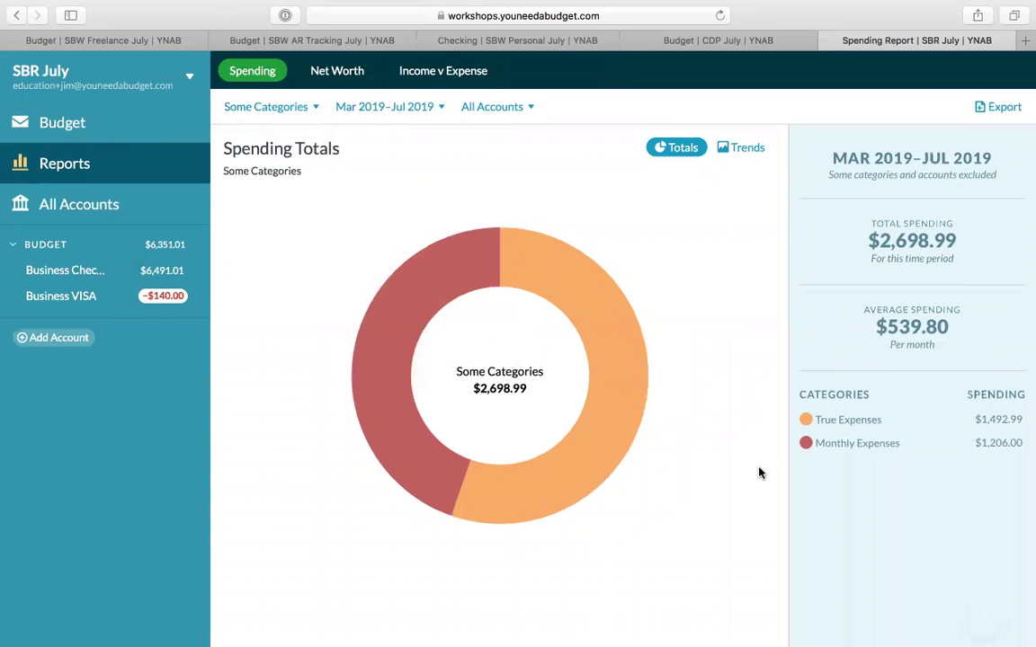
pyautogui.moveTo(635, 399)
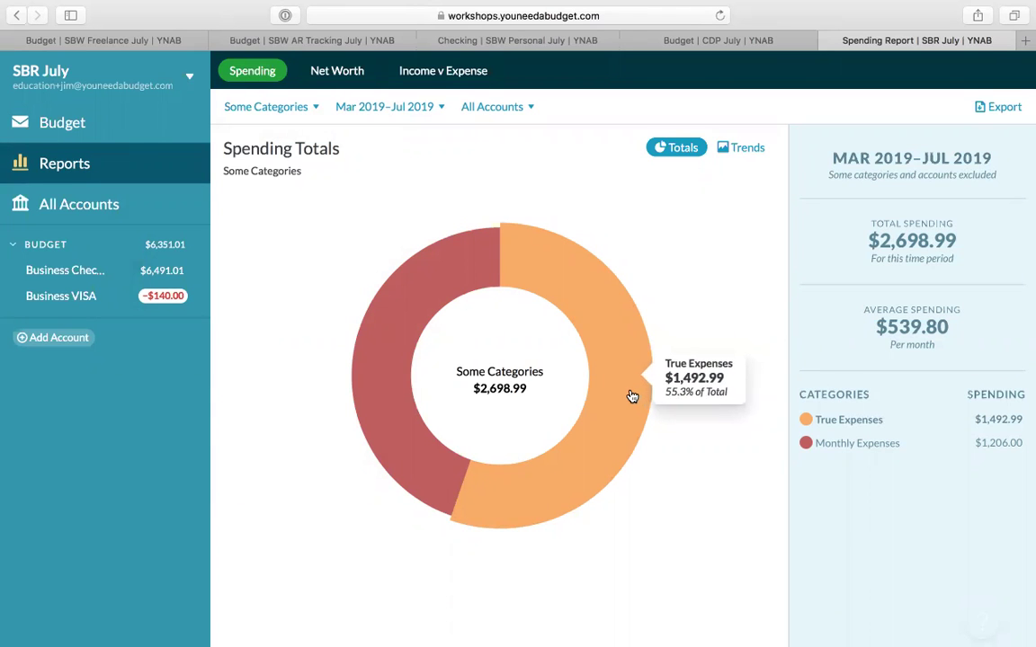
pyautogui.click(632, 397)
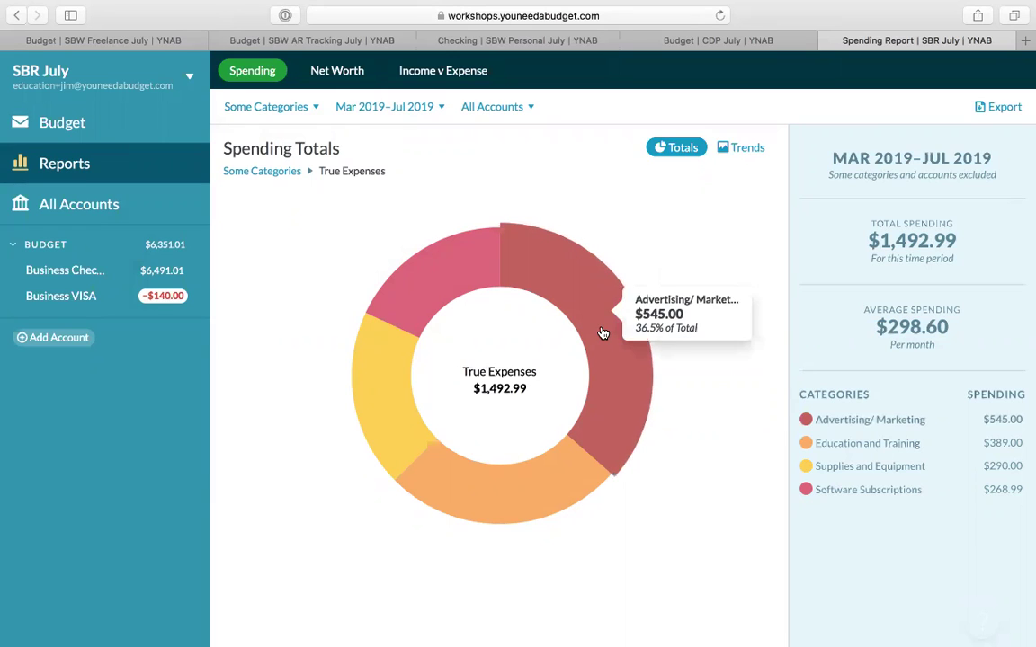
pyautogui.moveTo(515, 488)
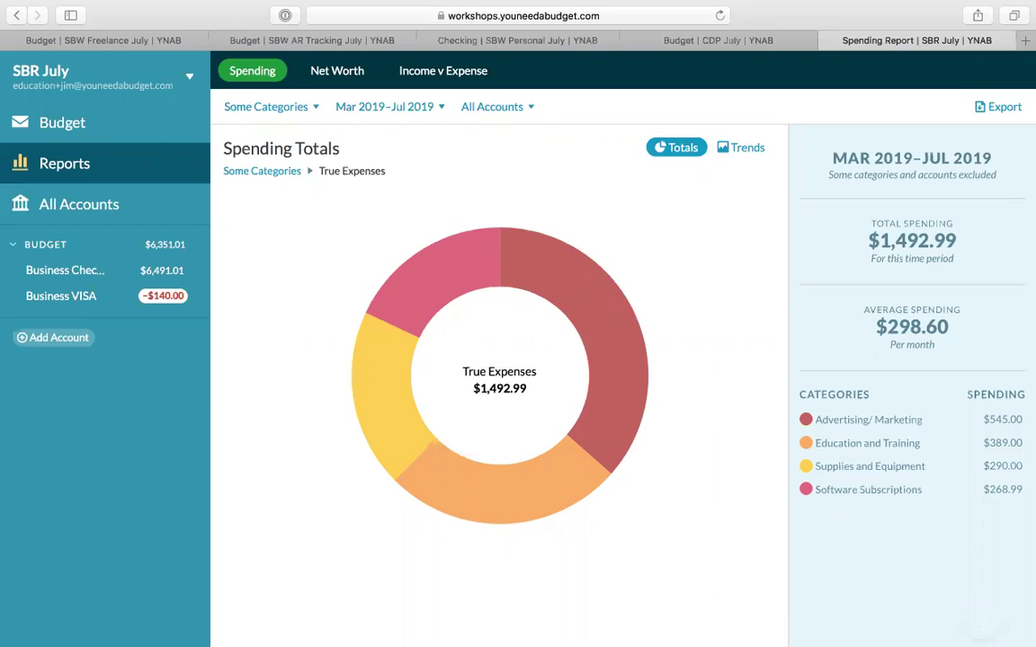
# Step: Show True Expenses as spending trends, filtered to the Supplies and Equipment category only
pyautogui.click(757, 151)
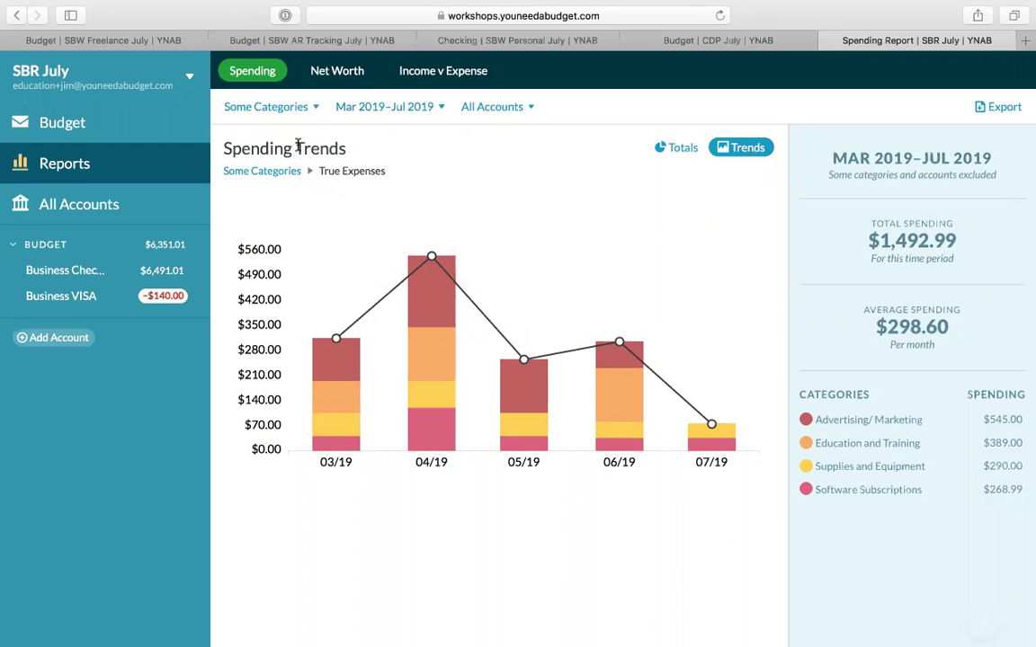
pyautogui.click(281, 109)
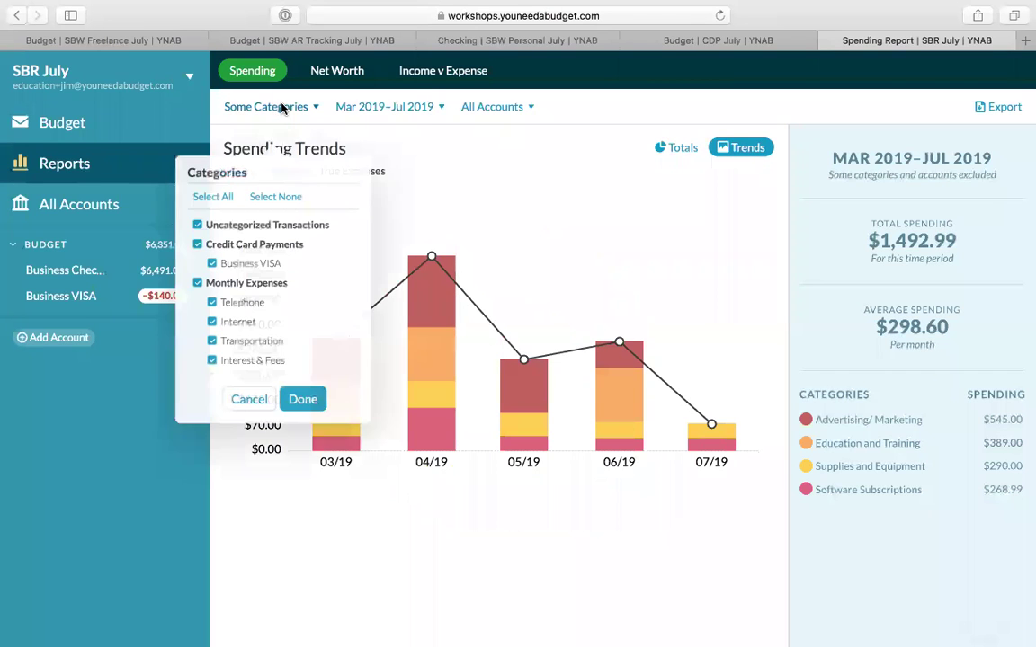
pyautogui.click(278, 193)
pyautogui.scroll(-4, 234, 315)
pyautogui.click(208, 333)
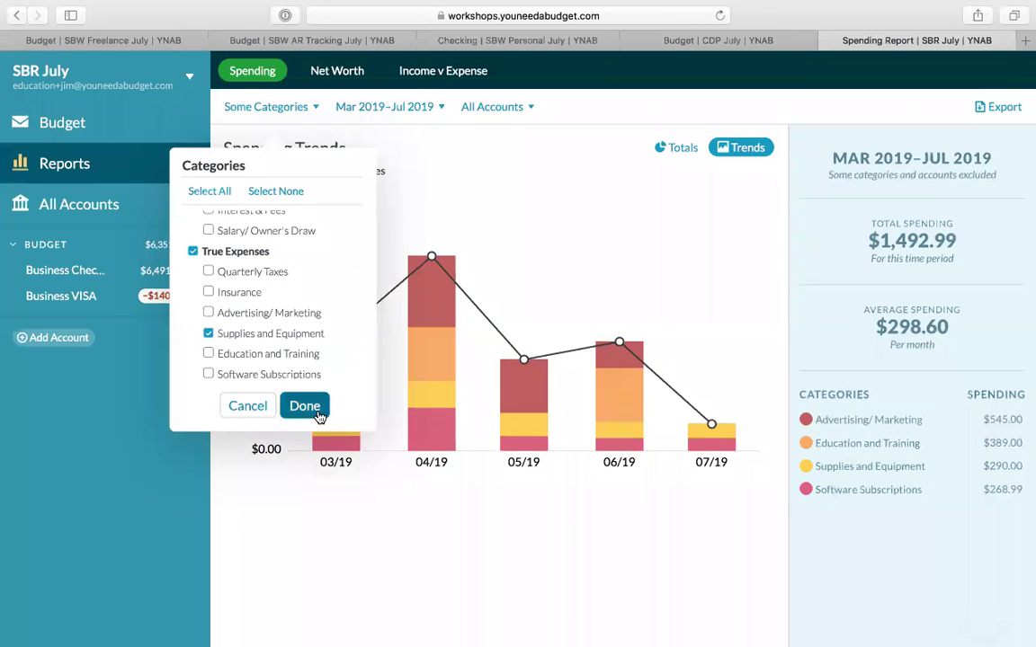
pyautogui.click(306, 406)
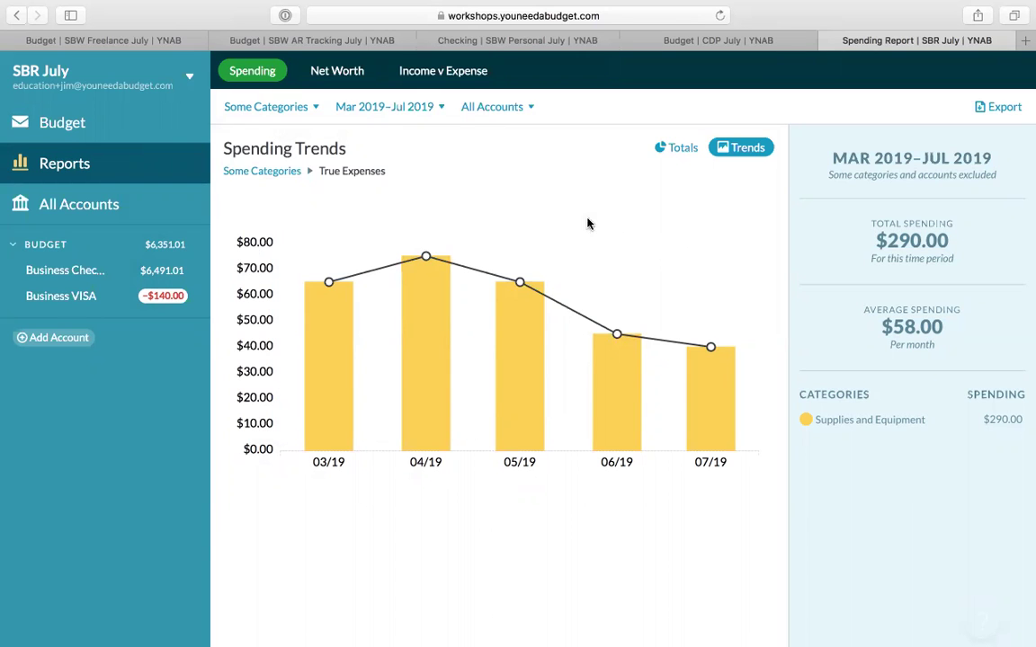
# Step: Open the Net Worth report and examine the monthly net worth for Mar–Jul 2019
pyautogui.click(345, 71)
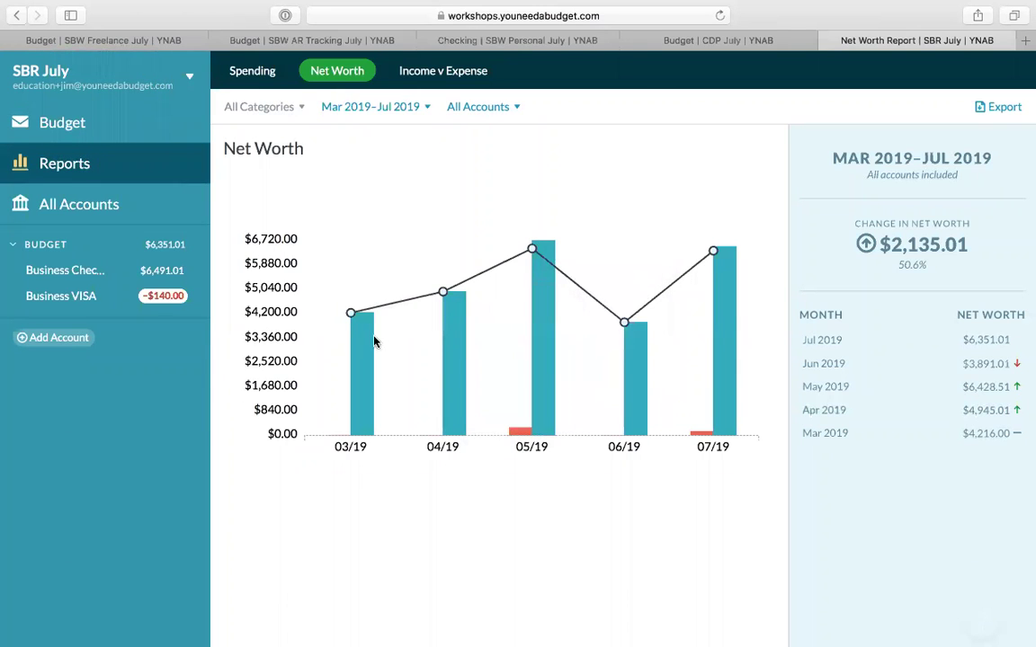
pyautogui.moveTo(375, 342)
# Step: View the July 2019 budget details, including spending averages, for Transportation and for Supplies and Equipment
pyautogui.click(100, 117)
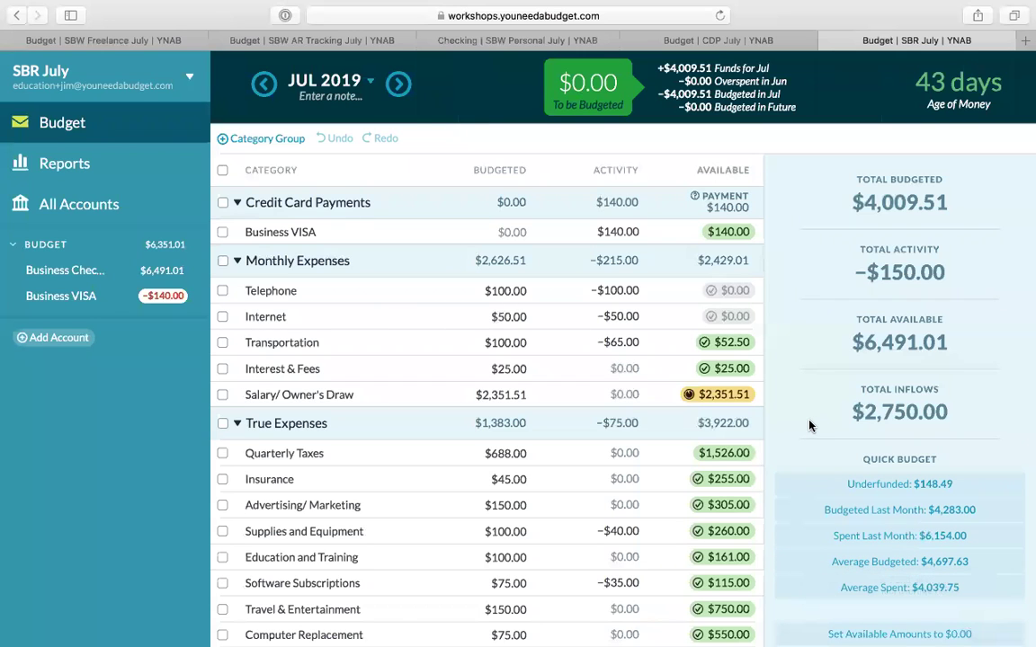
pyautogui.click(357, 343)
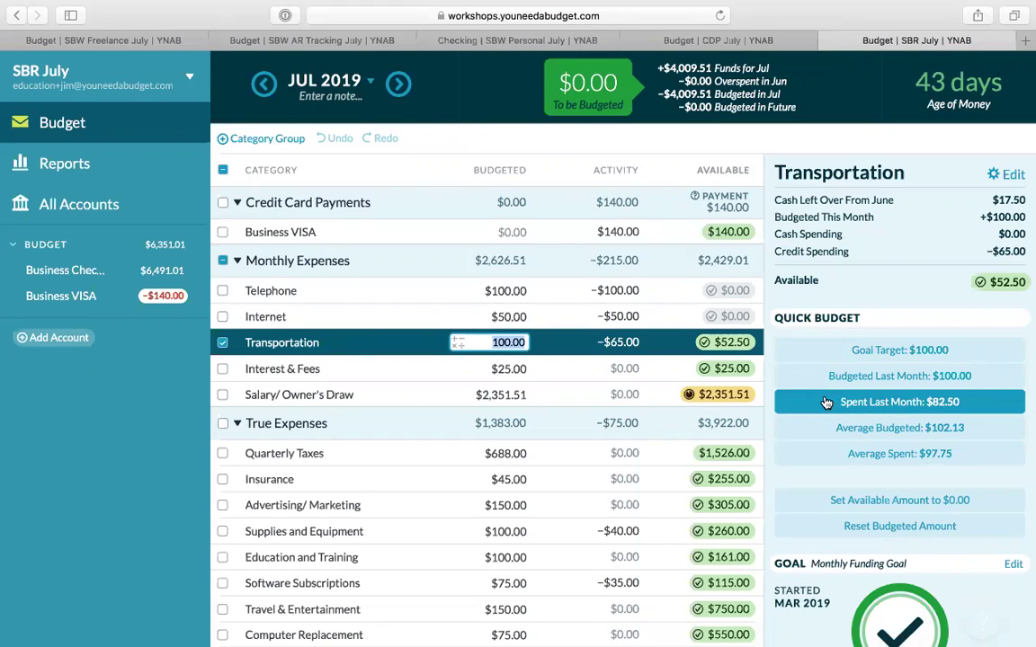
pyautogui.click(407, 535)
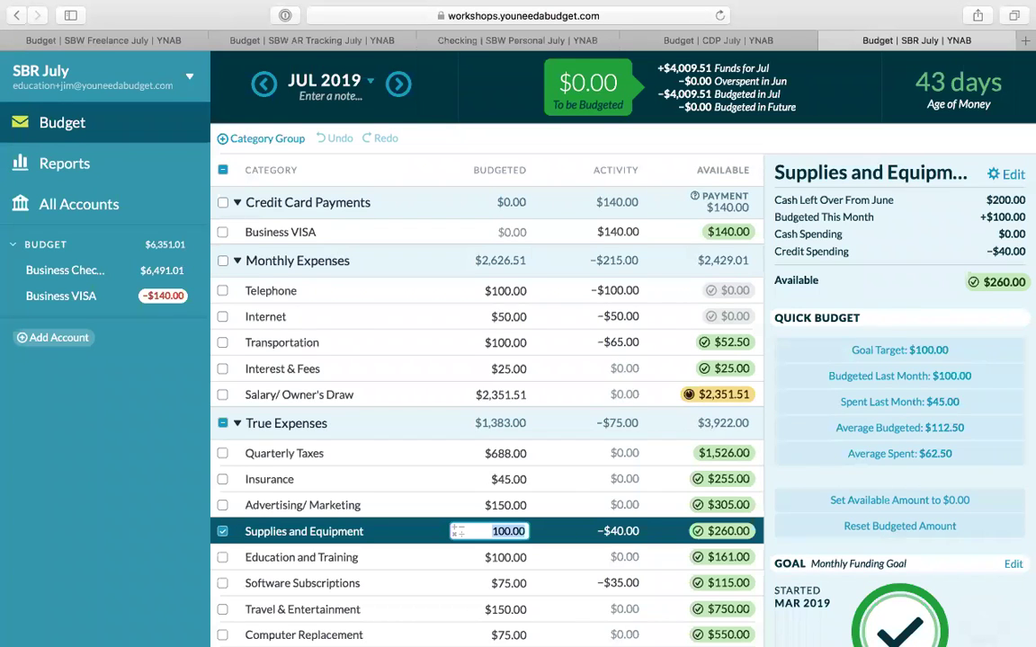
# Step: Show scheduled transactions in the Business Checking account and select the 08/05/2019 Tellere Co inflow for Invoice #253
pyautogui.click(64, 270)
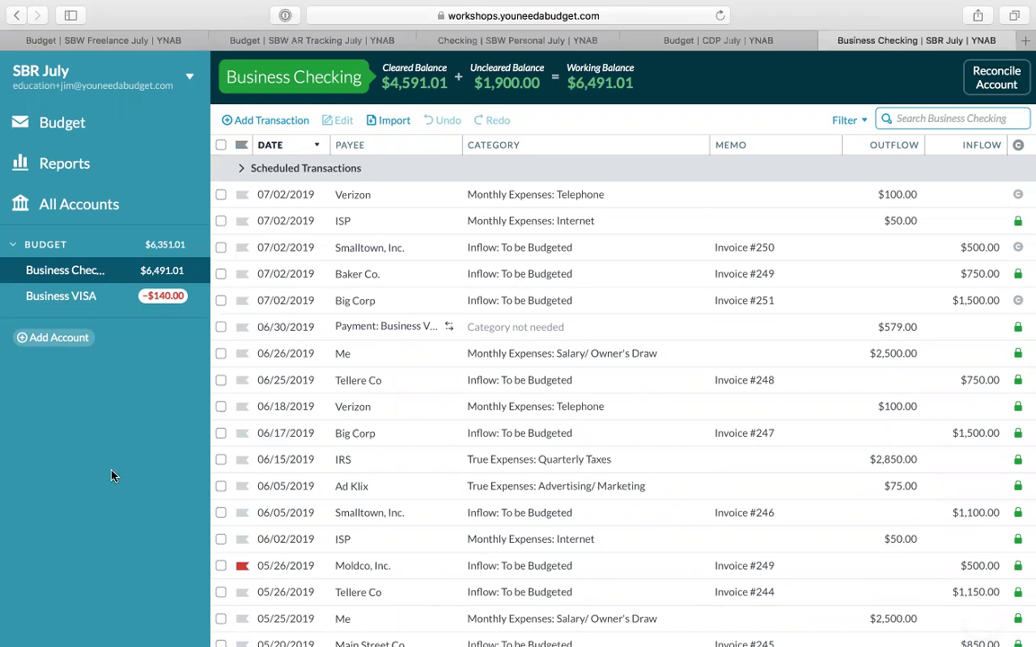
pyautogui.click(844, 122)
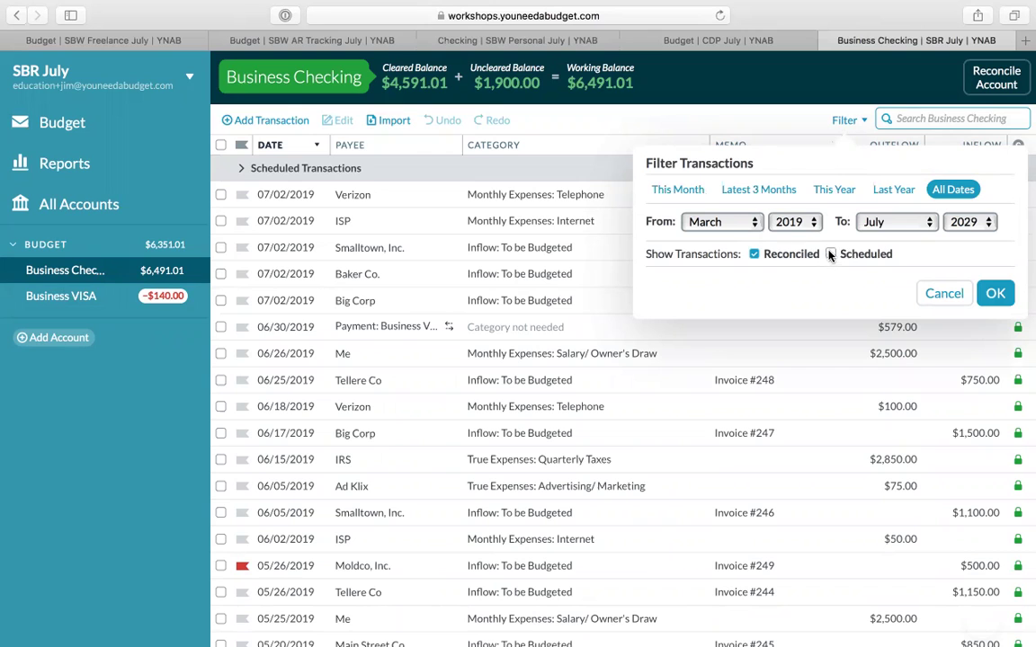
pyautogui.click(994, 294)
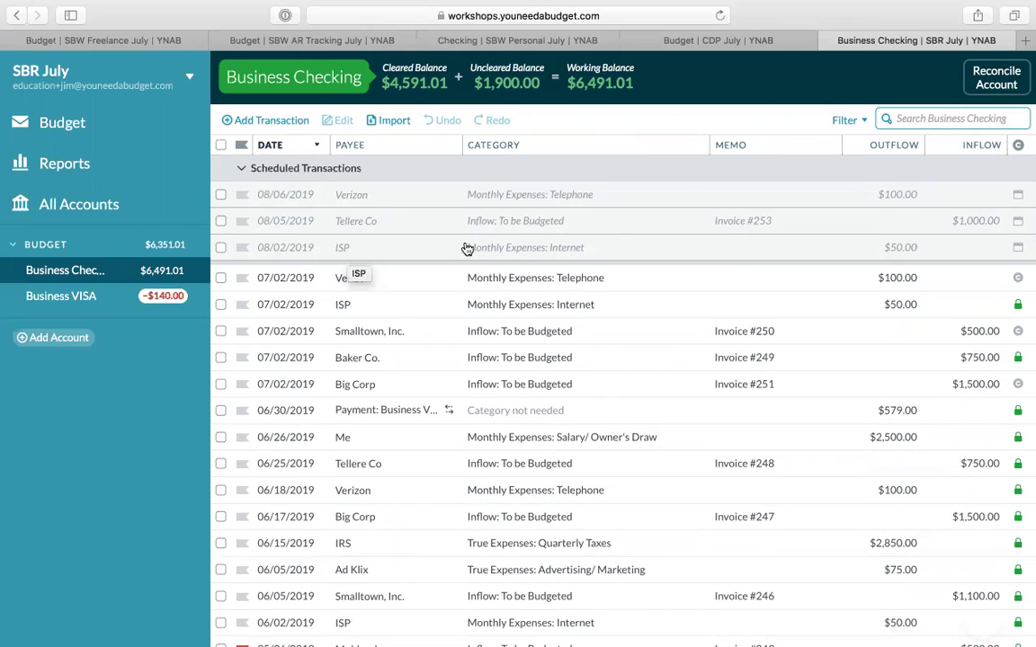
pyautogui.click(414, 224)
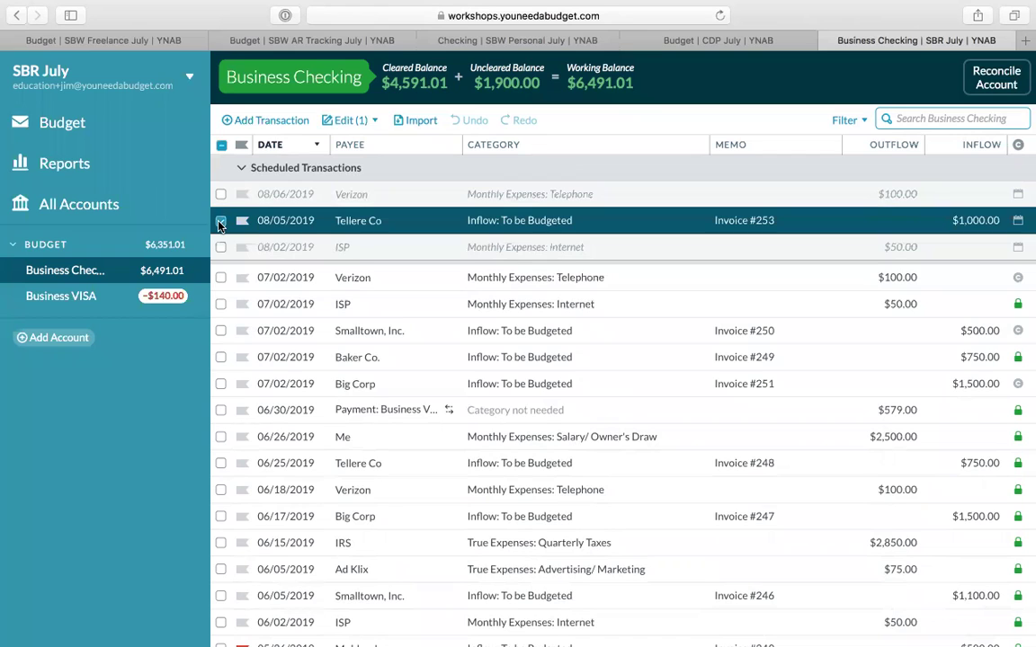
# Step: Deselect the Tellere Co transaction and search the memos in Business Checking for "Invoice #243"
pyautogui.click(220, 224)
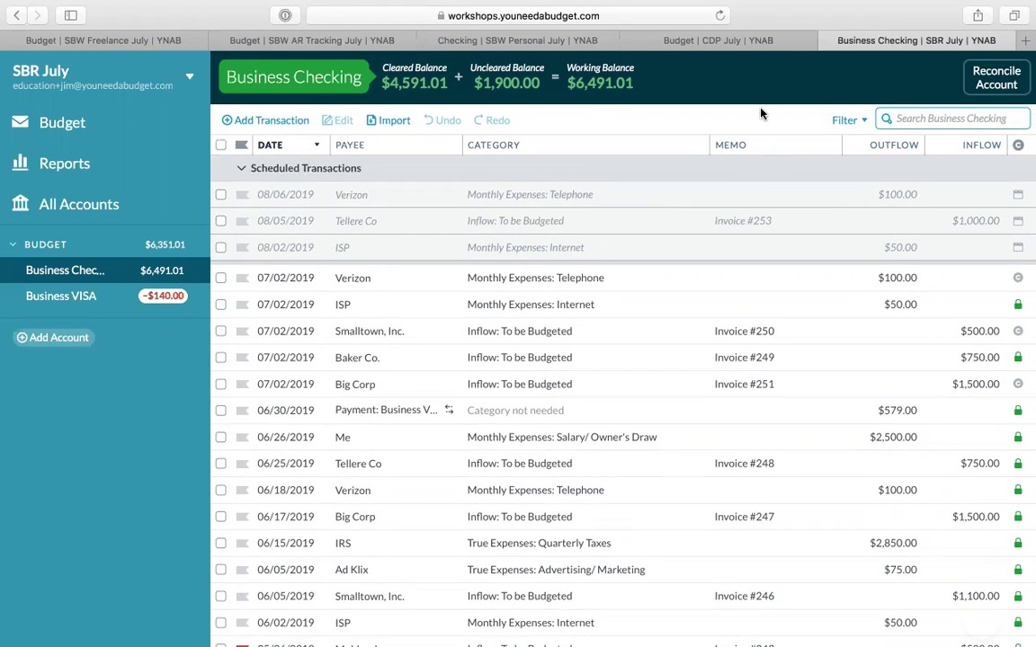
pyautogui.click(905, 118)
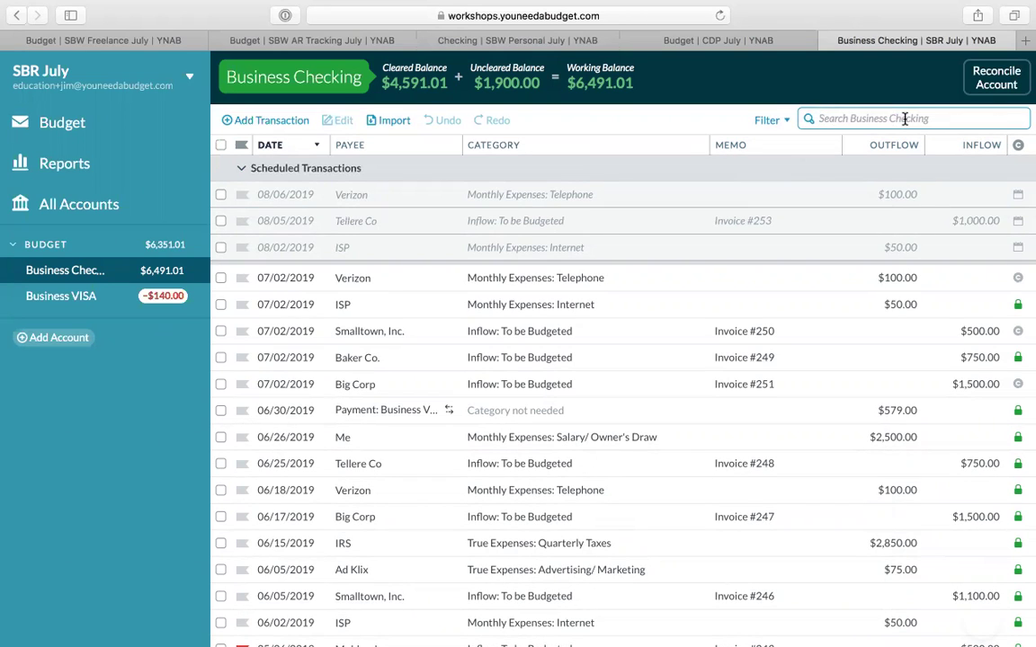
pyautogui.write('Invoid')
pyautogui.press('BackSpace')
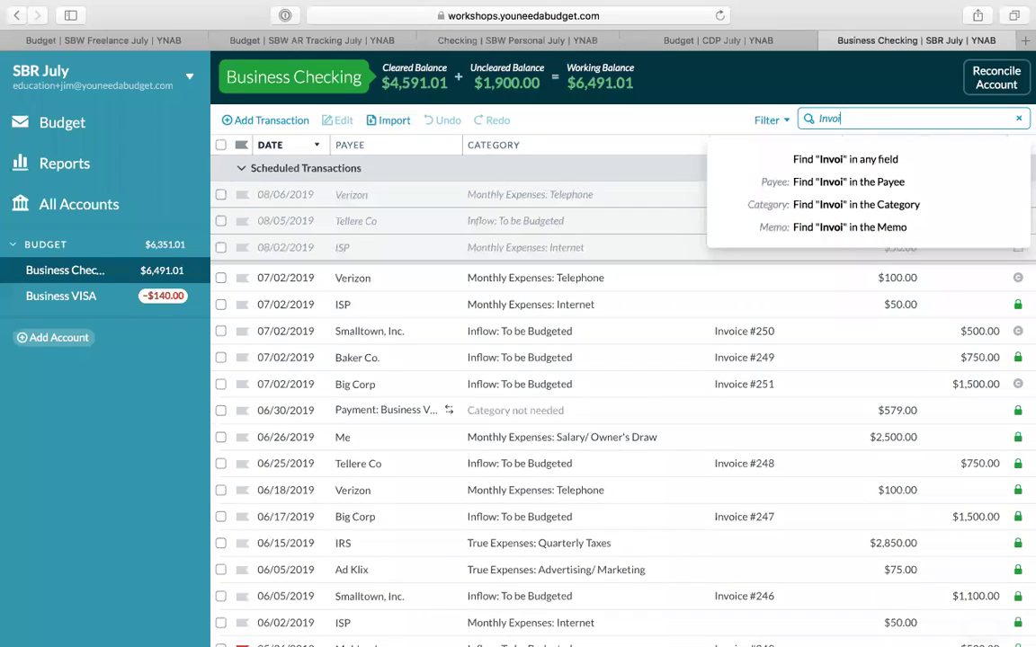
pyautogui.write('ce')
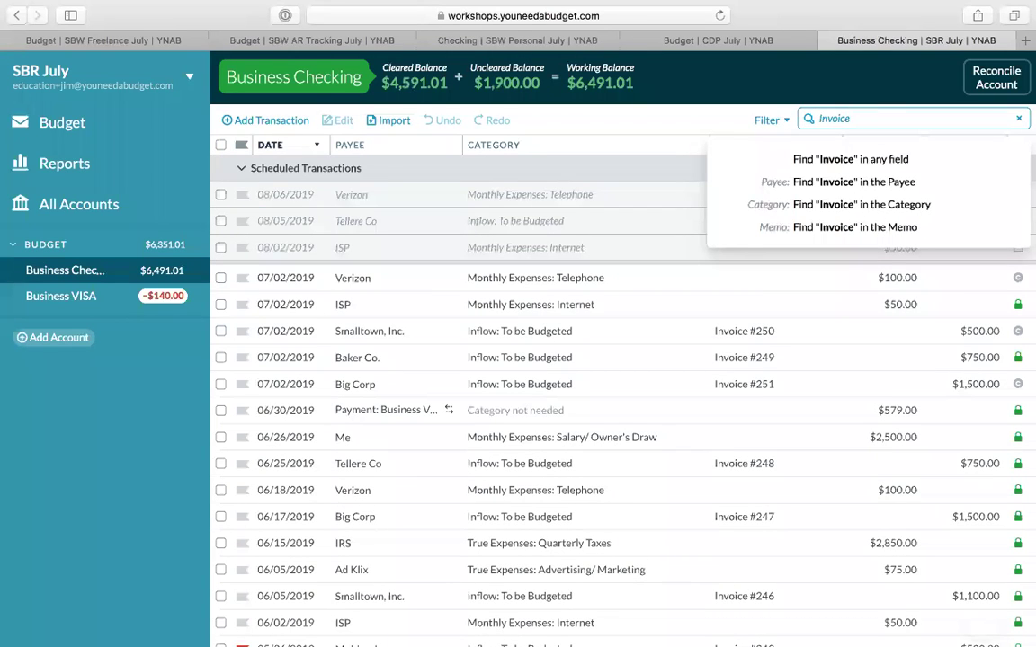
pyautogui.write(' #')
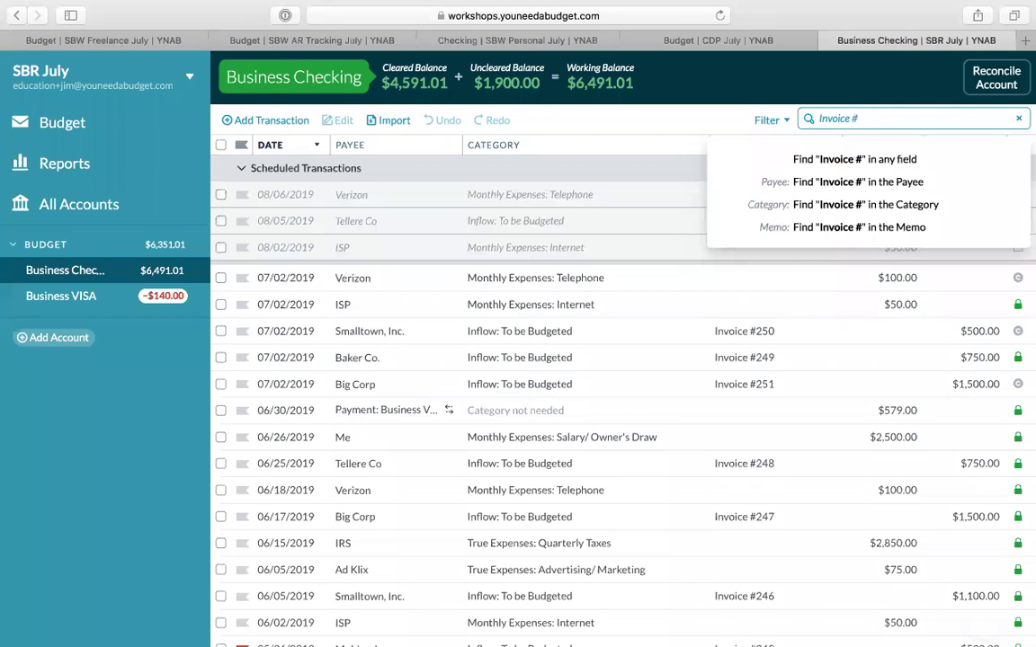
pyautogui.write('243')
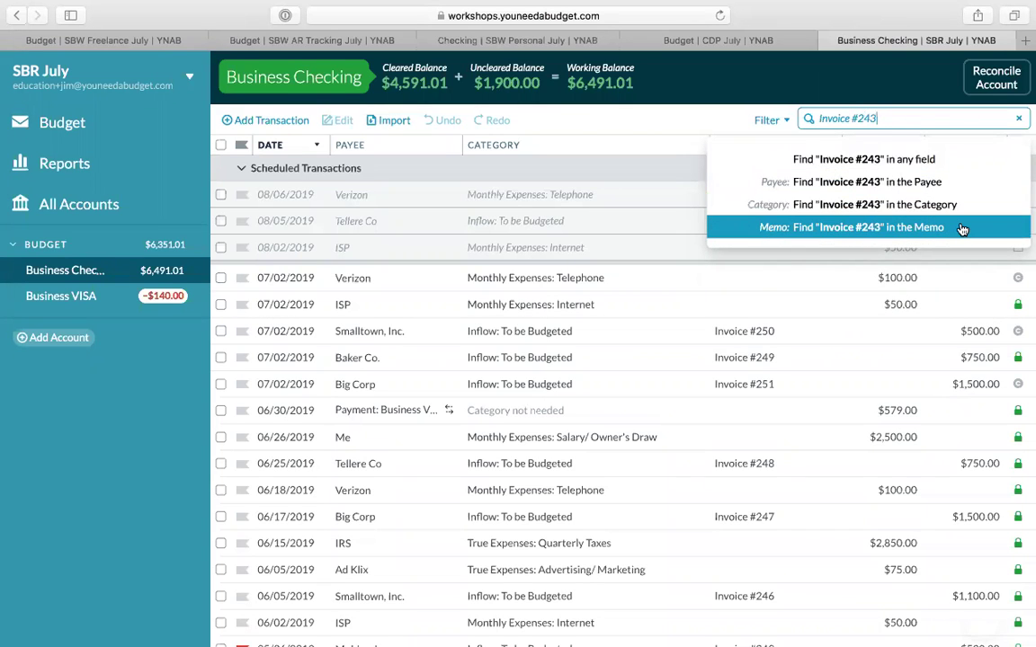
pyautogui.click(961, 229)
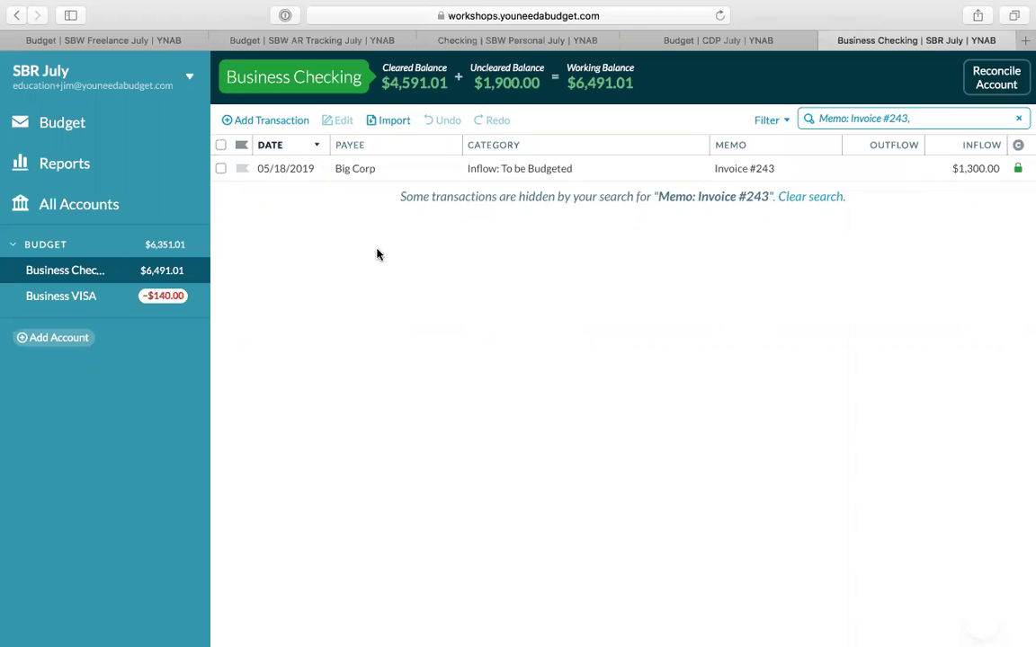
# Step: Search All Accounts for payee Ad Klix on or after 01/01/2019 and select all matching transactions
pyautogui.click(124, 206)
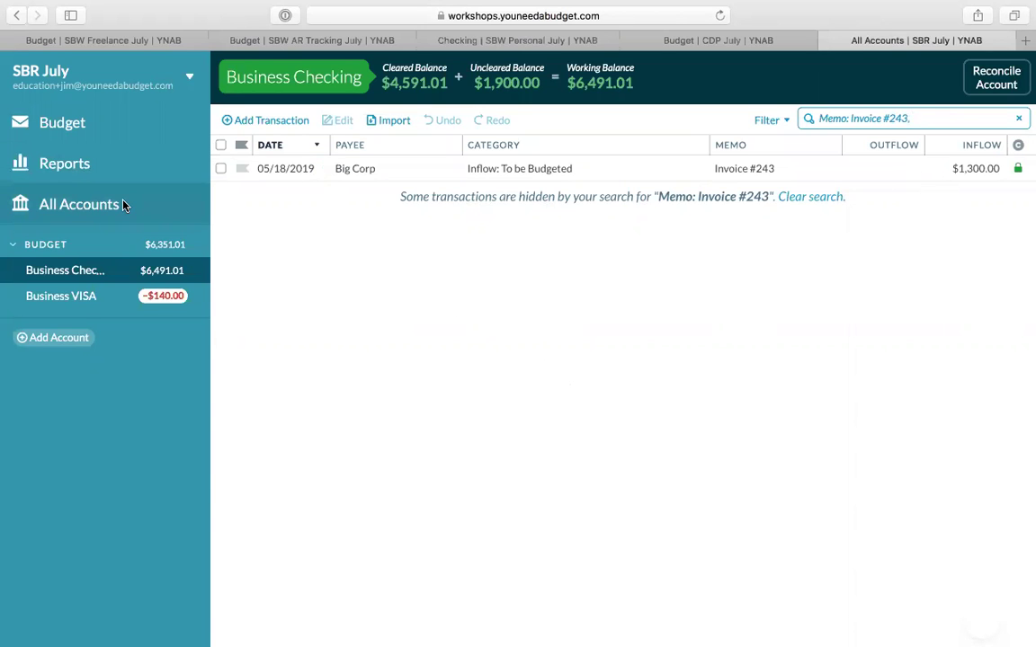
pyautogui.click(904, 119)
pyautogui.write('Ad Klix')
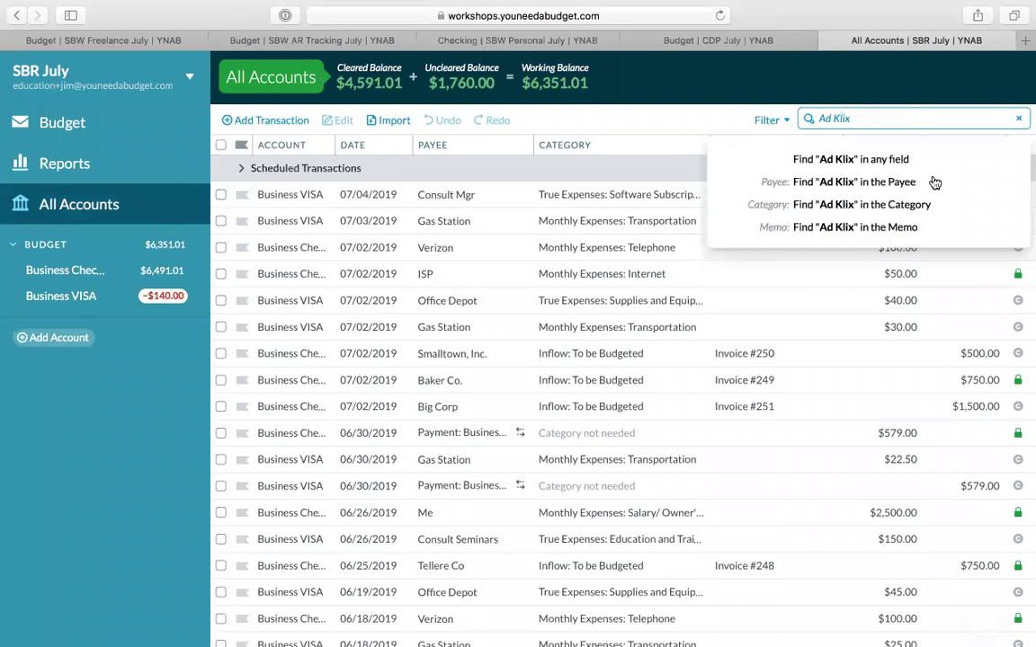
pyautogui.click(935, 182)
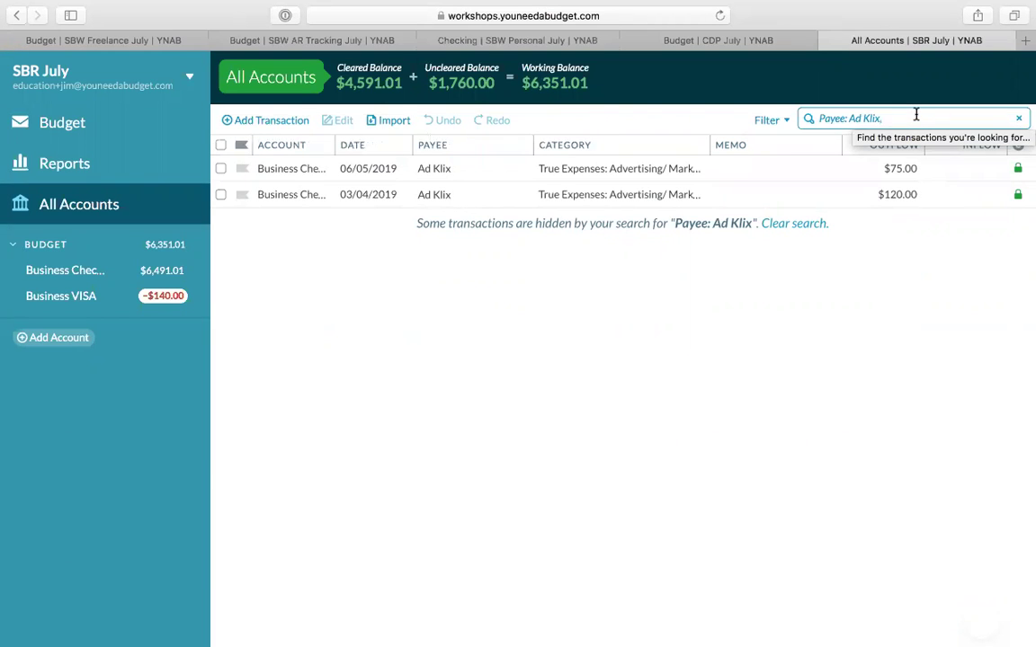
pyautogui.write('1')
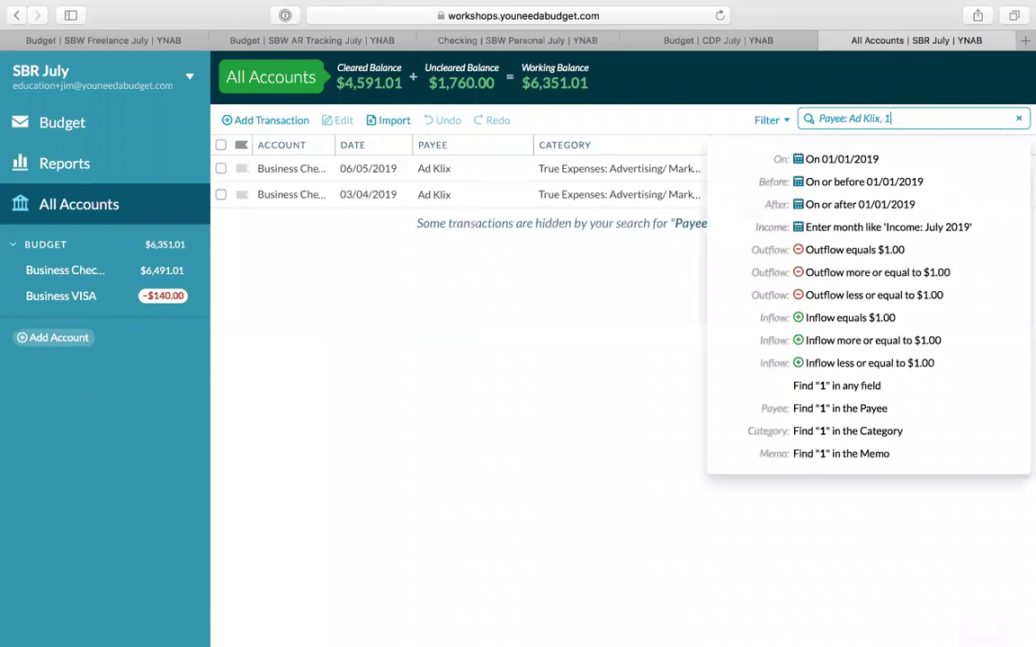
pyautogui.click(910, 205)
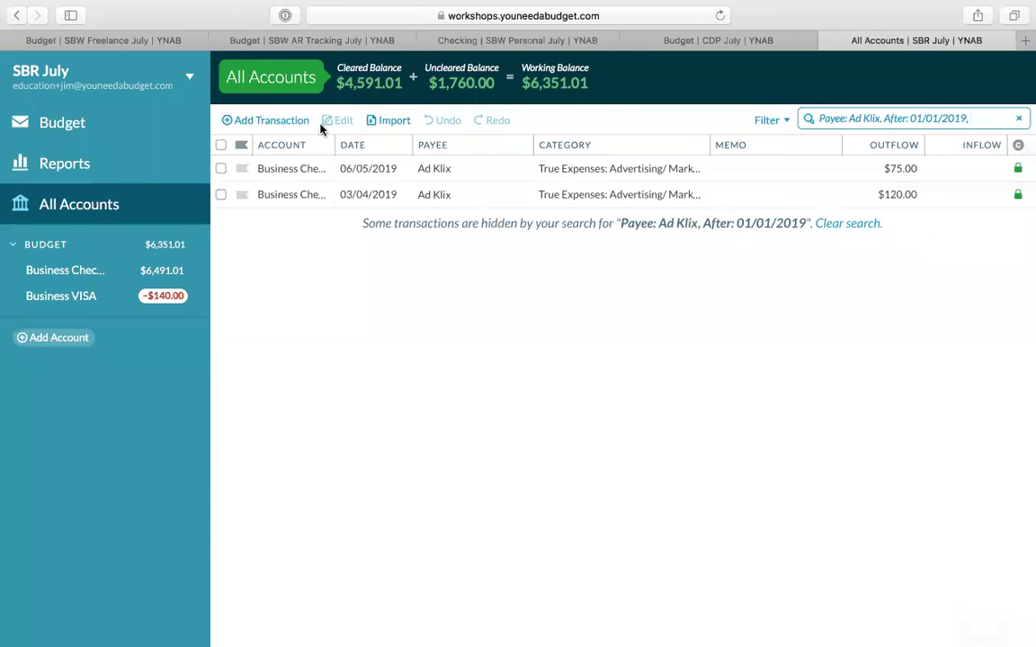
pyautogui.click(221, 146)
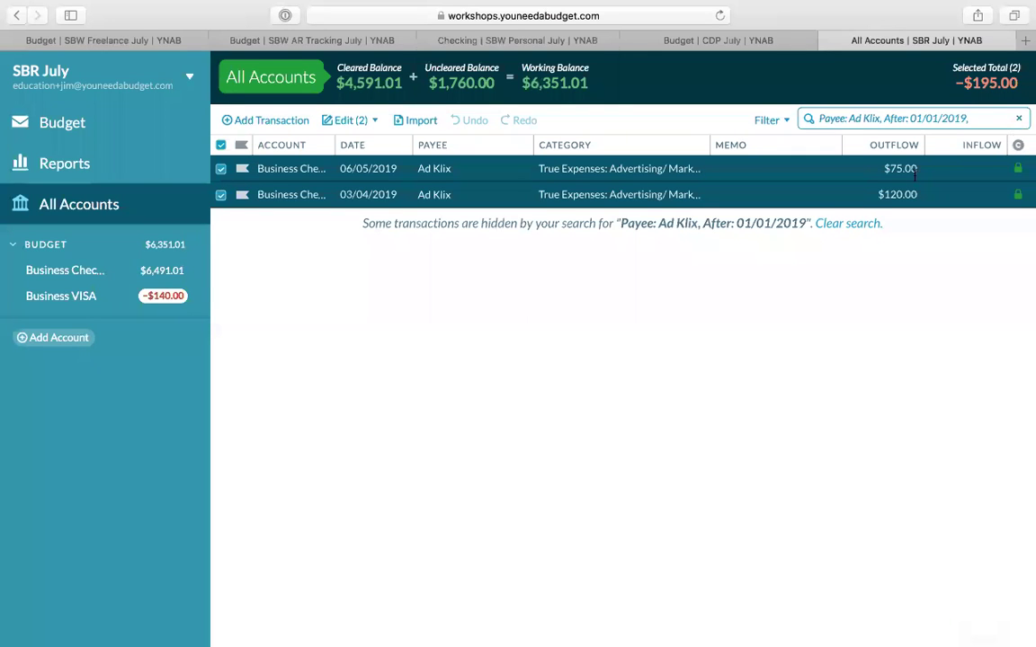
# Step: Clear the Ad Klix search and filter All Accounts to transactions with the red flag
pyautogui.click(841, 225)
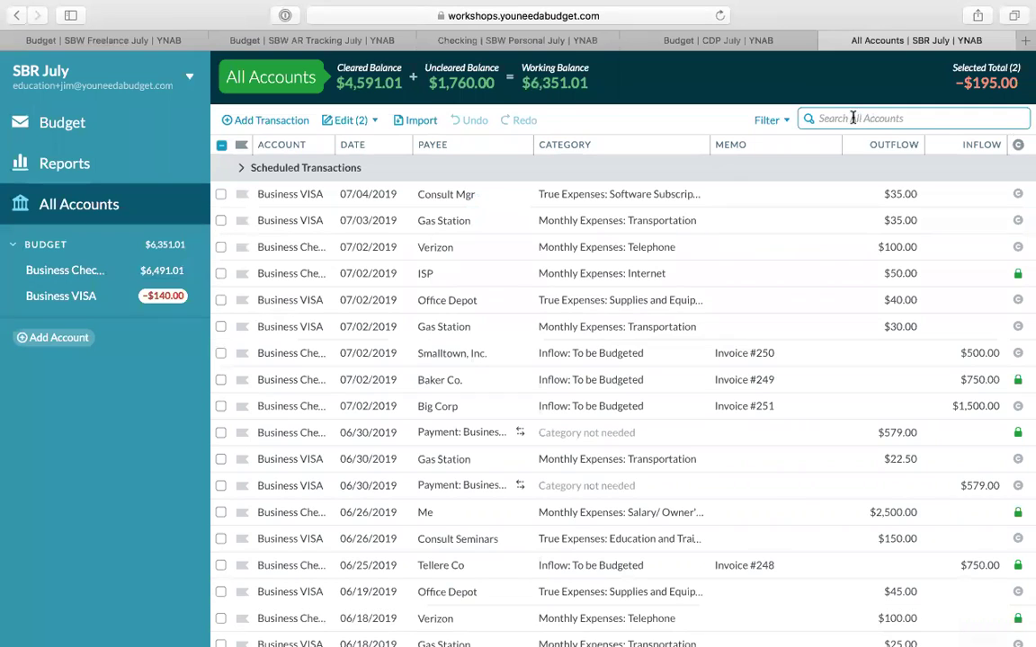
pyautogui.write('f')
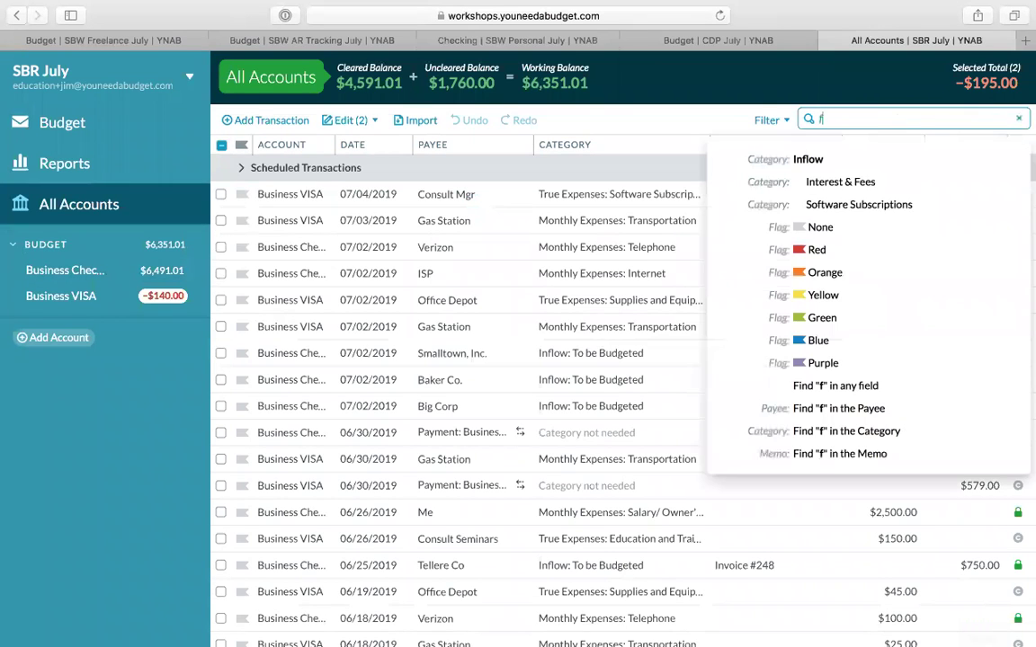
pyautogui.click(846, 252)
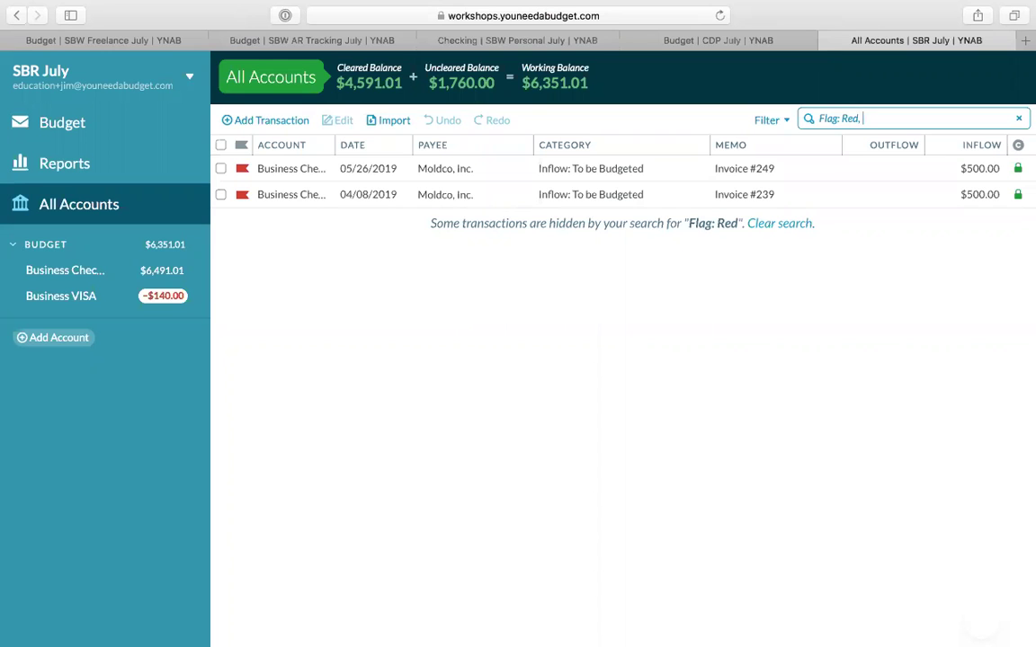
# Step: Open the Income v Expense report and view its timeframe options, keeping May 2019–Jul 2019
pyautogui.click(77, 168)
pyautogui.click(454, 74)
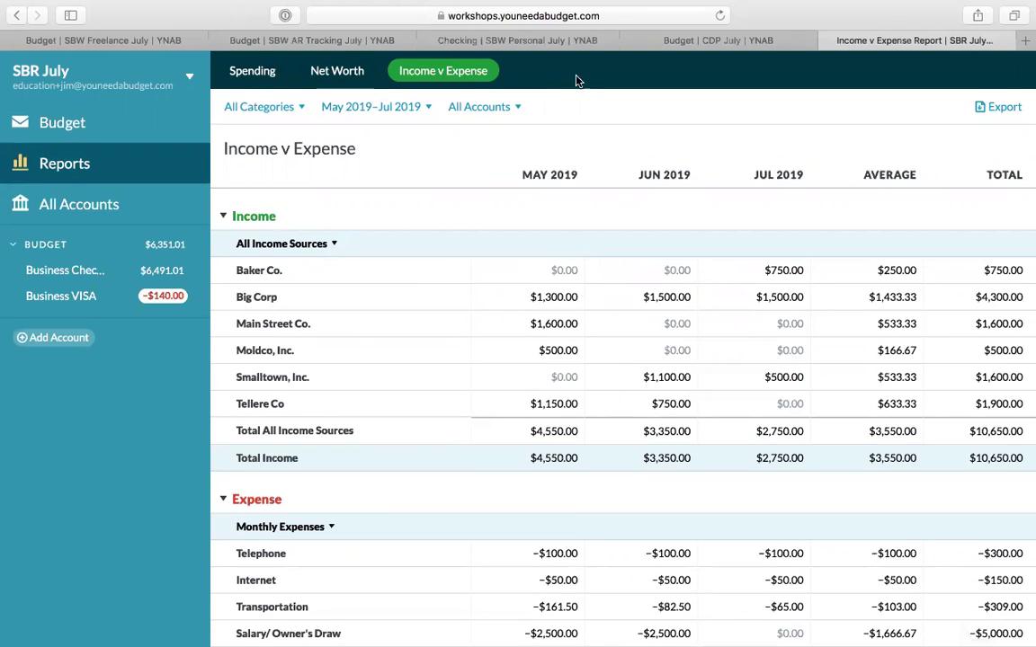
pyautogui.click(390, 108)
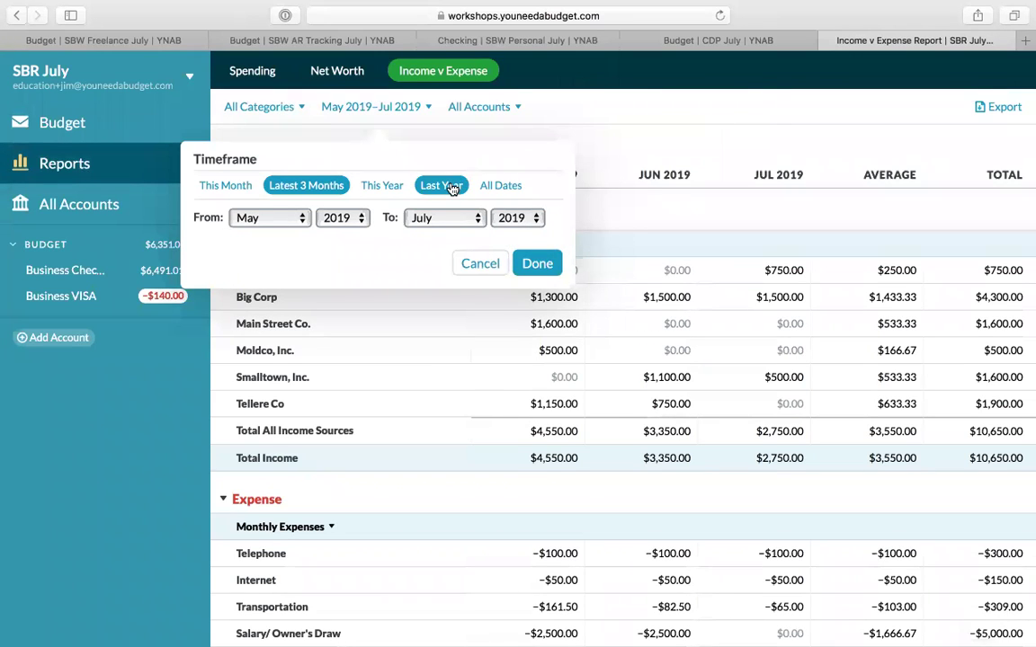
pyautogui.click(627, 139)
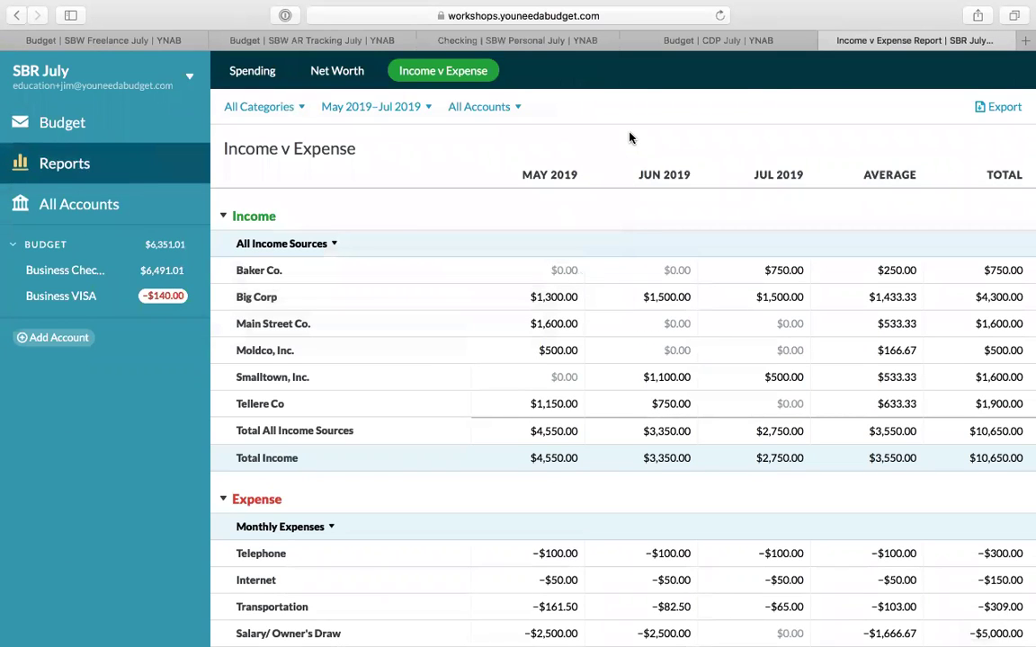
# Step: Exclude the Salary/ Owner's Draw category from the Income v Expense report and review the expense rows
pyautogui.click(263, 107)
pyautogui.scroll(-3, 298, 306)
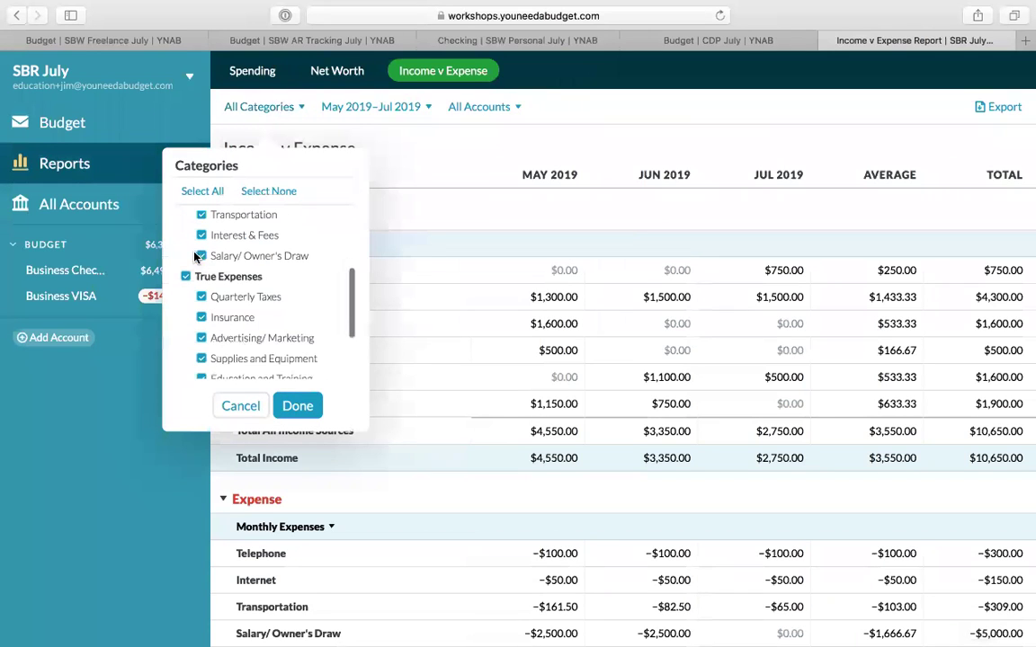
pyautogui.click(294, 402)
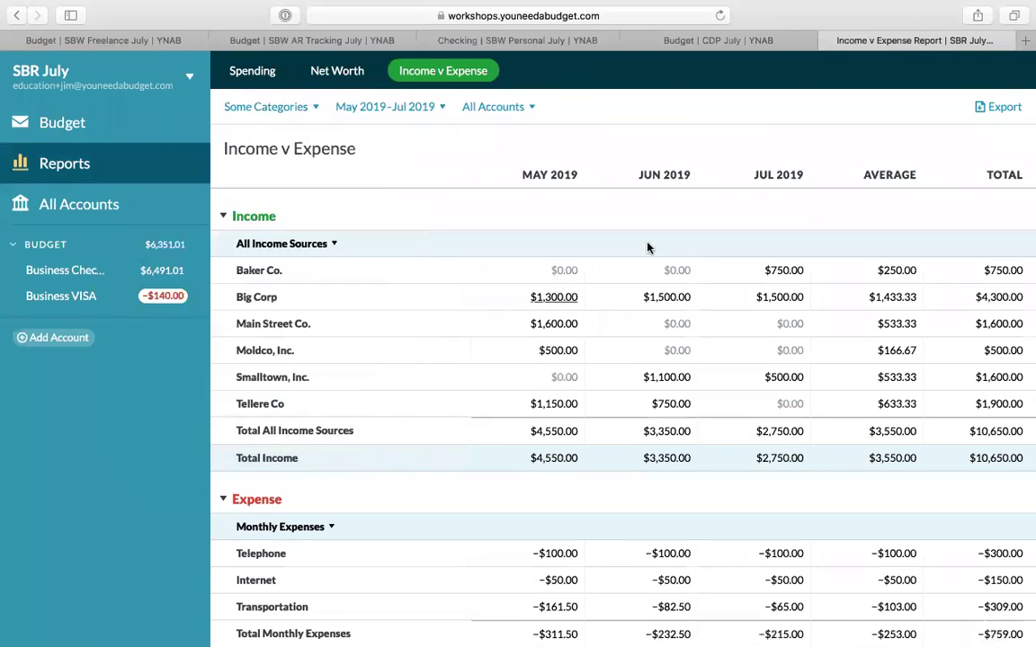
pyautogui.scroll(-3, 647, 258)
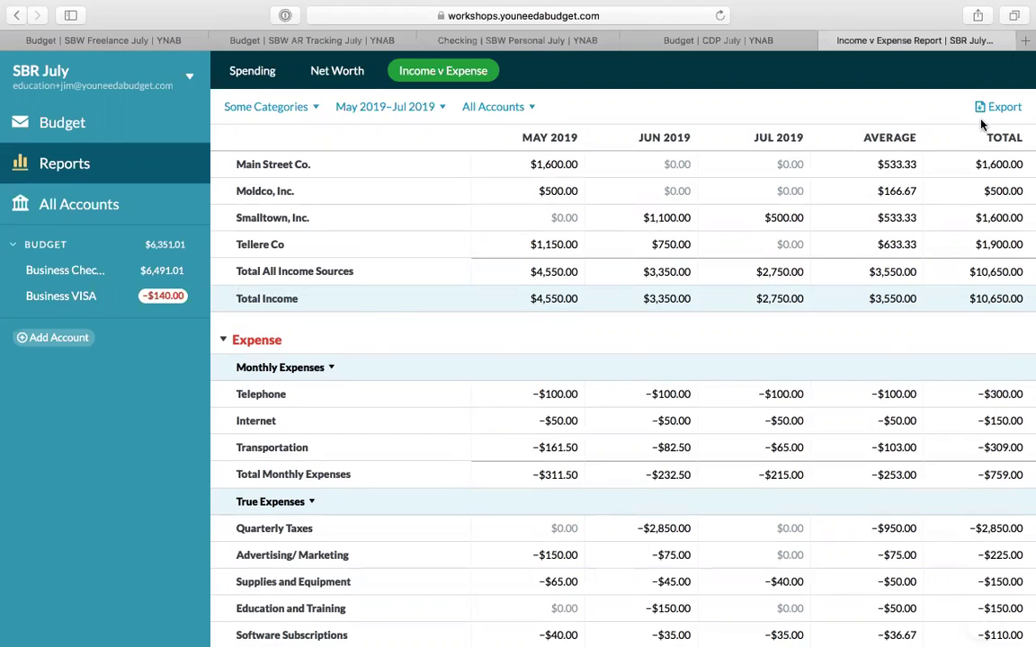
pyautogui.click(77, 90)
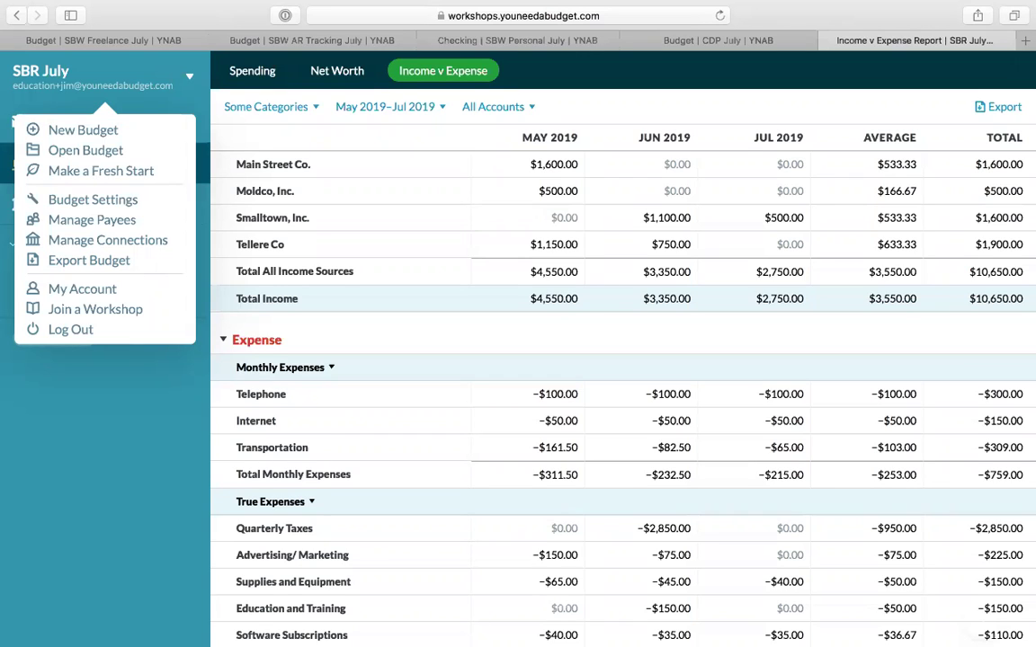
pyautogui.click(108, 496)
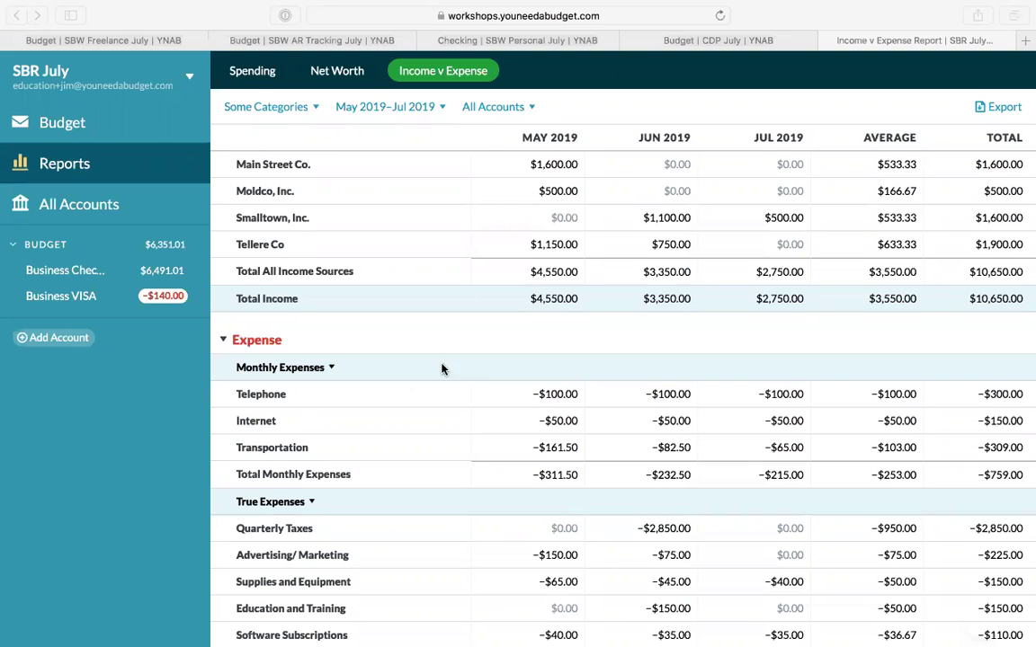
pyautogui.scroll(3, 492, 335)
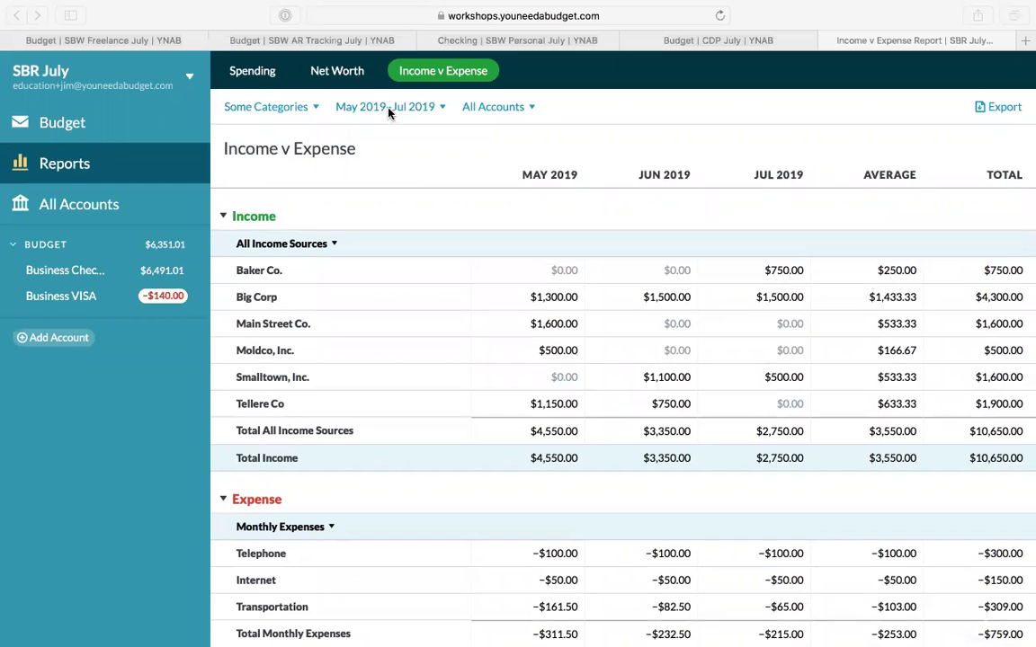
pyautogui.click(298, 109)
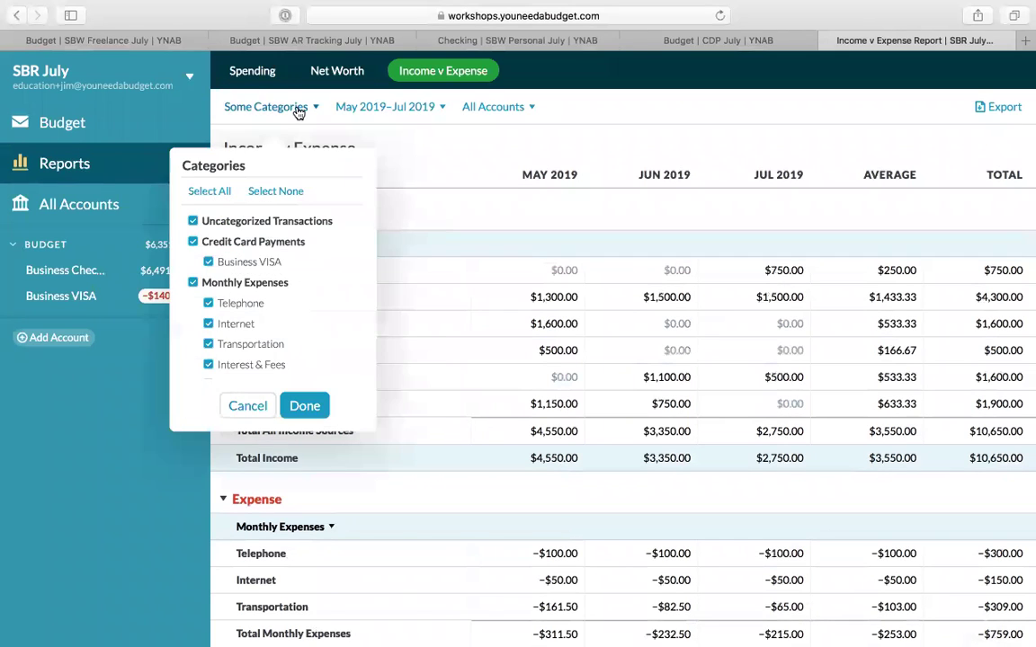
pyautogui.click(436, 157)
# Step: Compare the order of the July 2019 budget's category groups with the expense section of the Income v Expense report
pyautogui.click(90, 137)
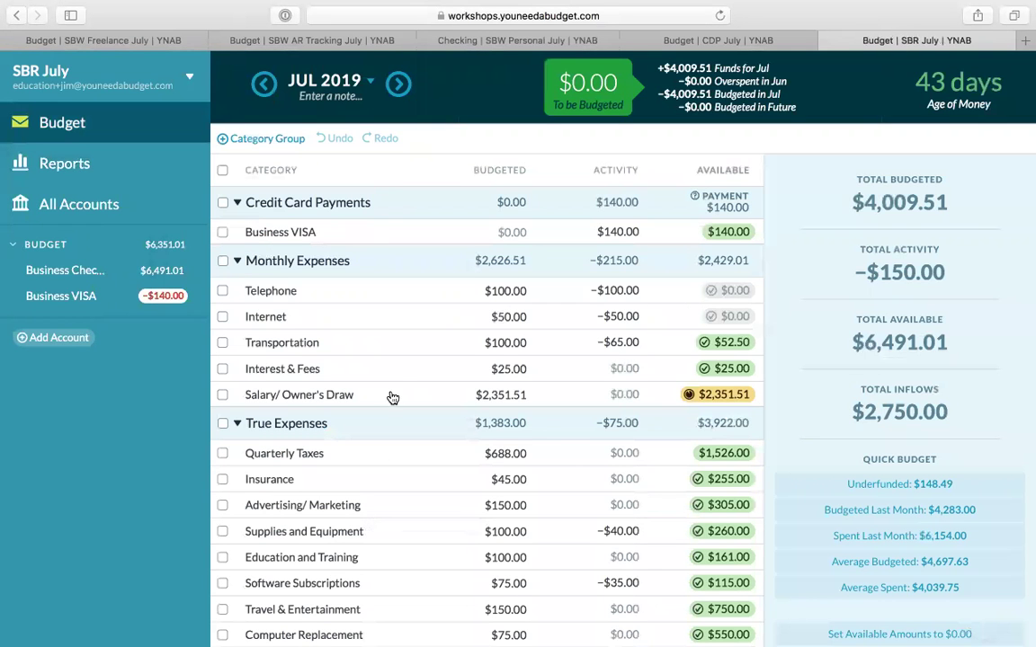
pyautogui.click(71, 160)
pyautogui.scroll(-5, 374, 436)
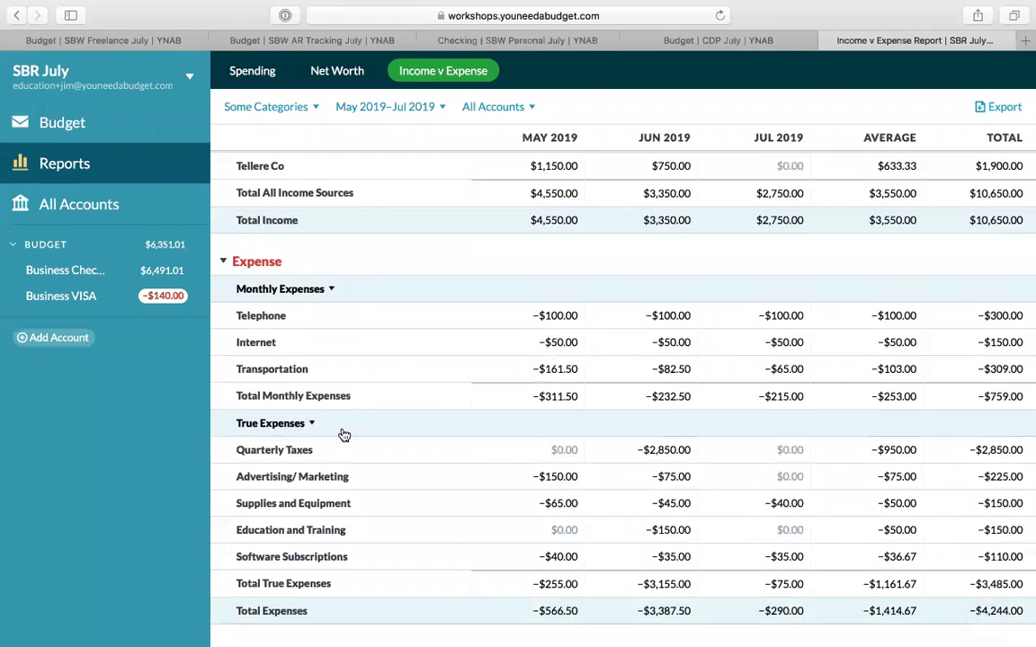
# Step: Move the True Expenses group above Monthly Expenses in the budget and check the expense order in the Income v Expense report
pyautogui.click(94, 131)
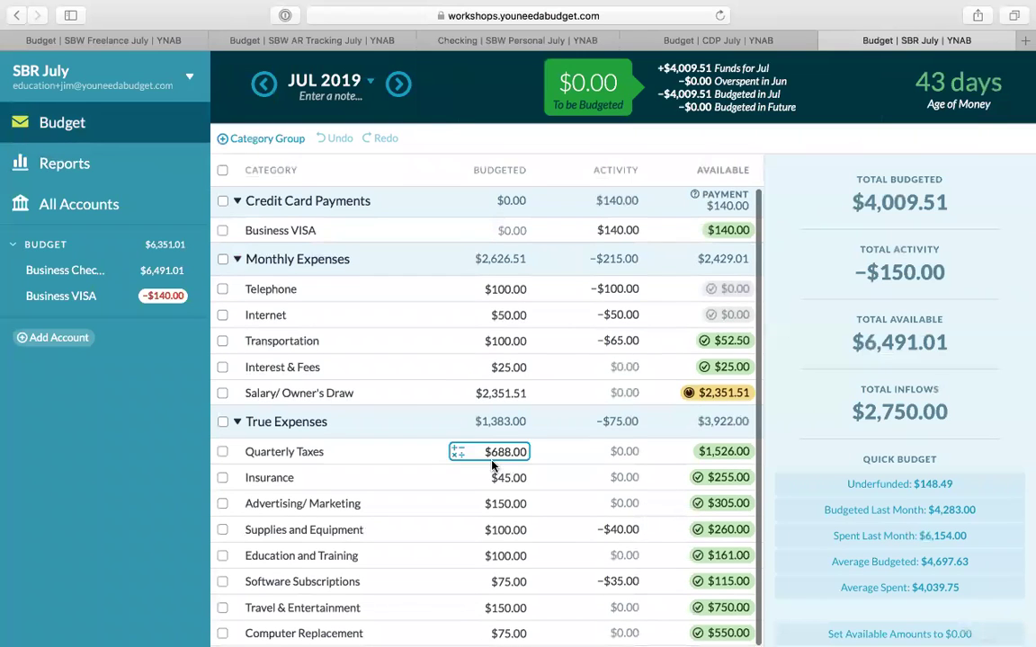
pyautogui.moveTo(387, 431); pyautogui.dragTo(393, 226)
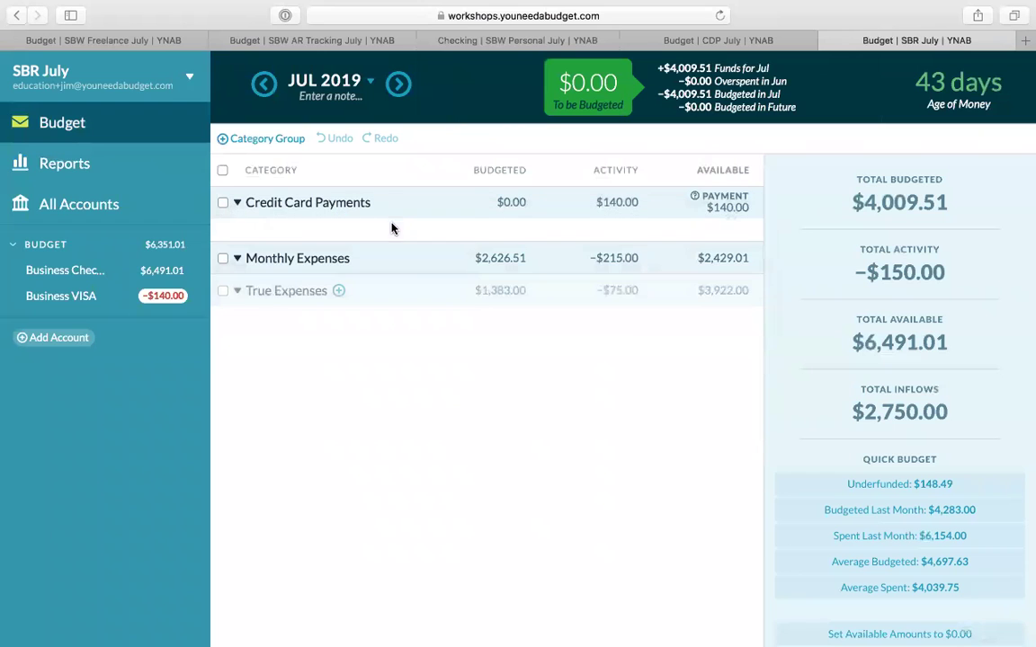
pyautogui.click(70, 169)
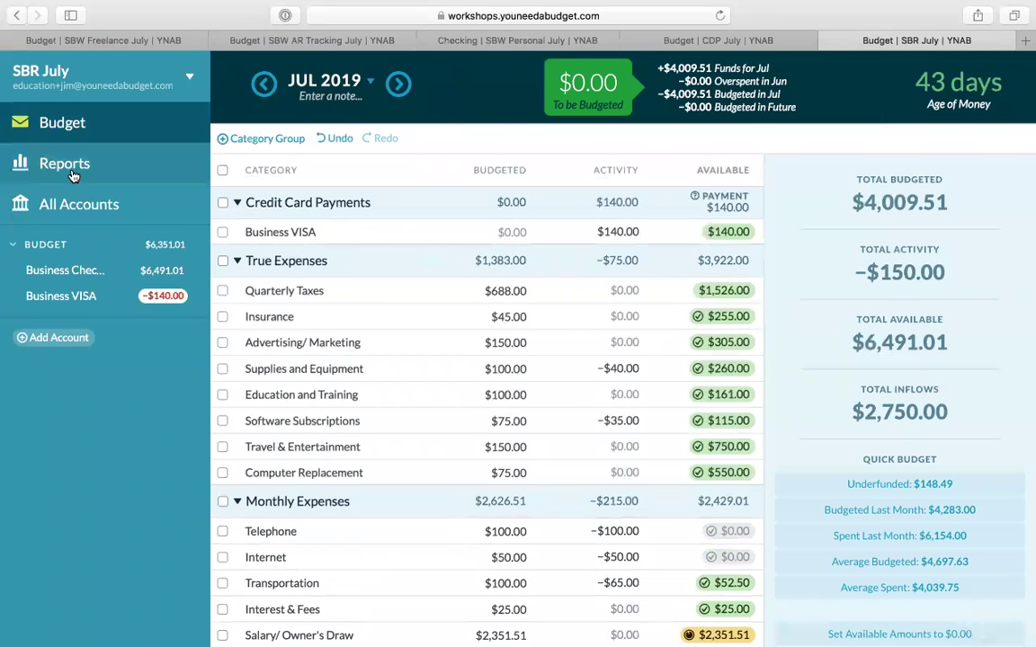
pyautogui.scroll(-5, 420, 407)
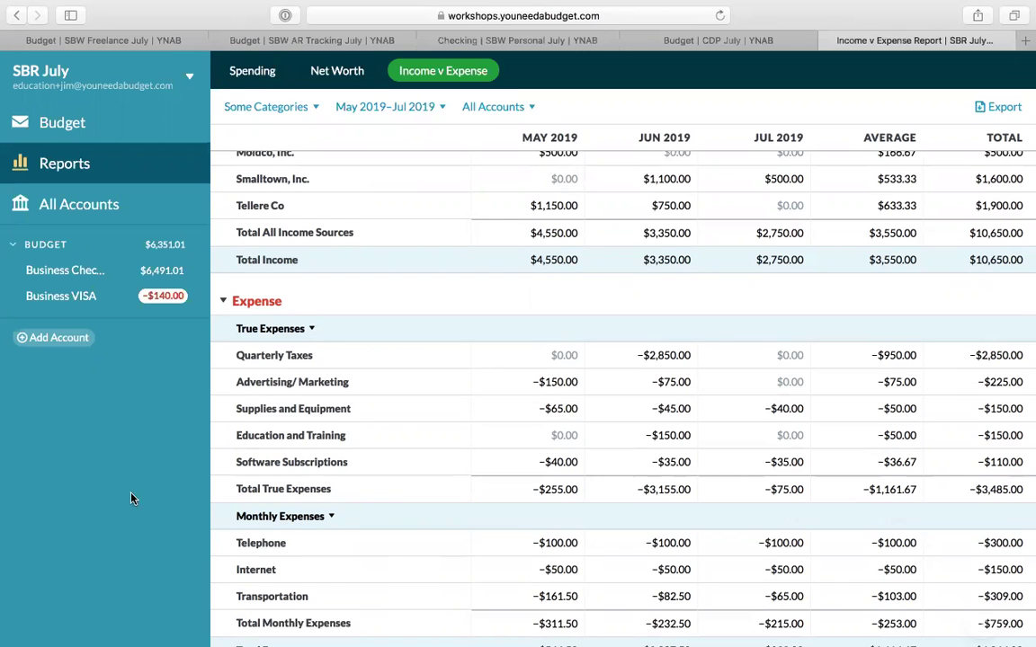
pyautogui.click(97, 70)
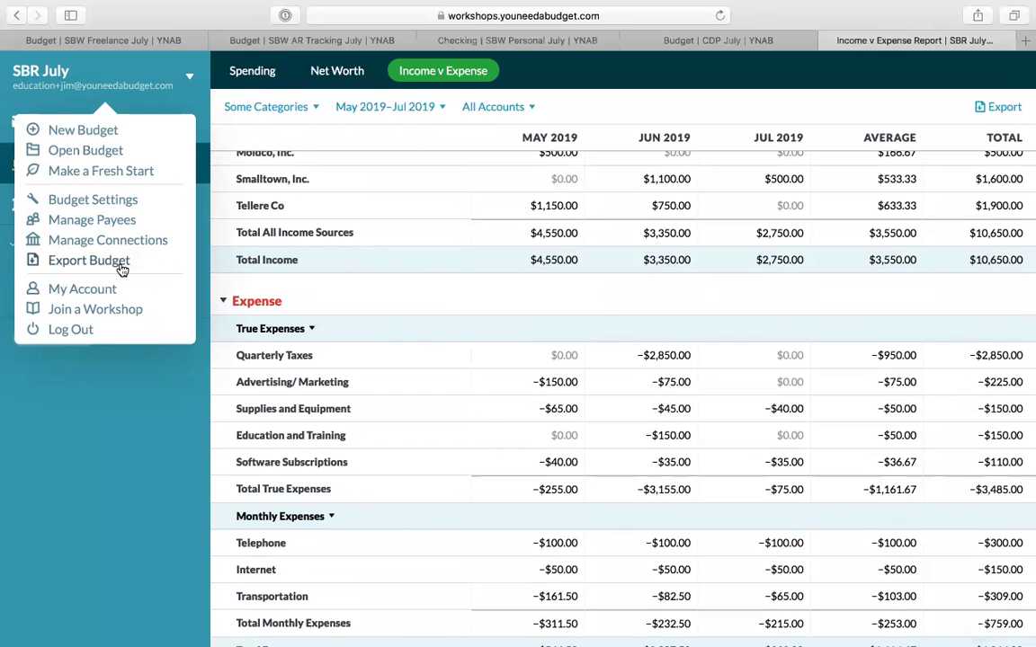
pyautogui.click(142, 414)
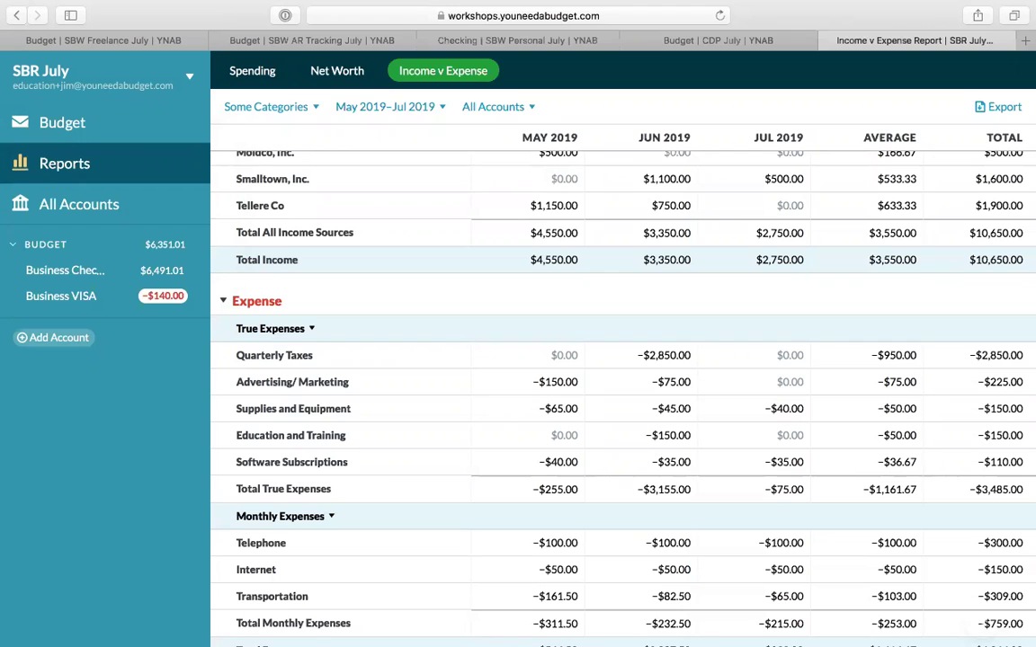
pyautogui.scroll(5, 495, 364)
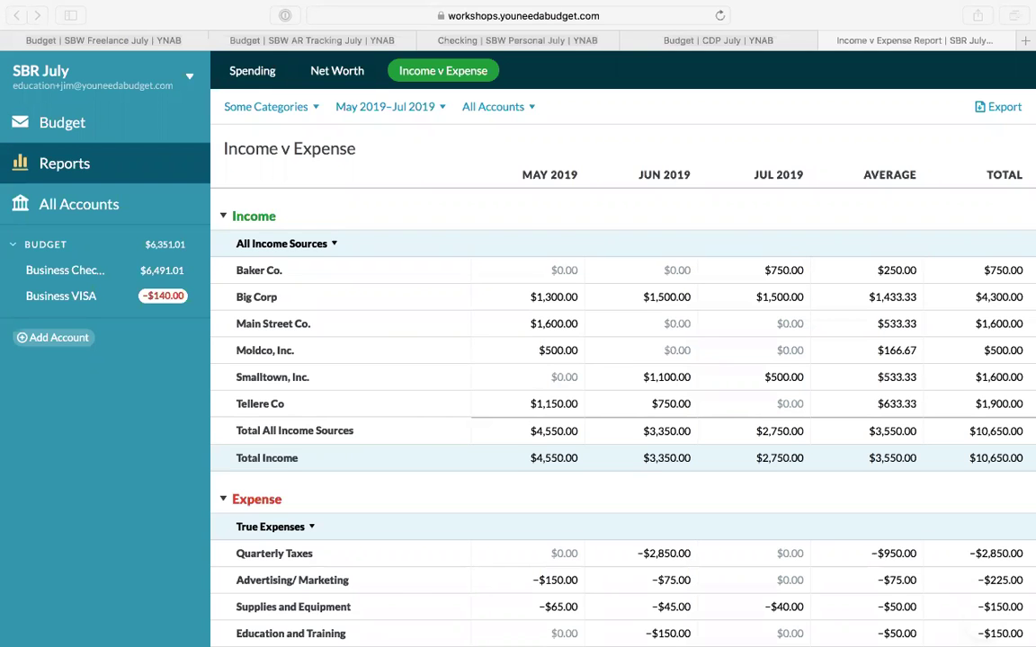
# Step: View the budget's entry forms for a new category under True Expenses and a new category group, cancelling both
pyautogui.click(121, 124)
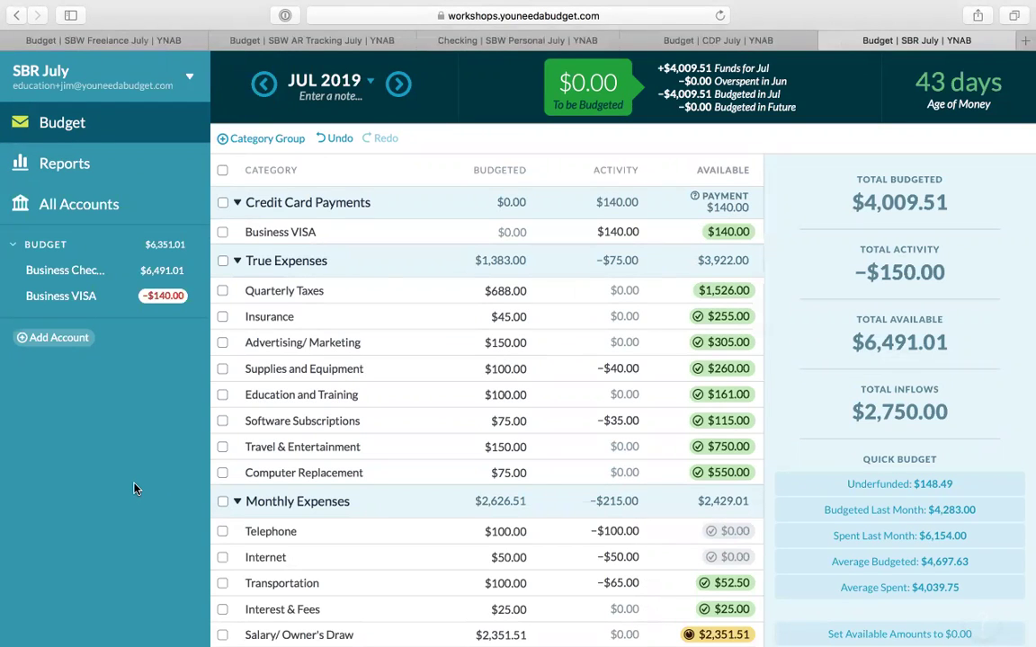
pyautogui.moveTo(414, 263); pyautogui.dragTo(416, 335)
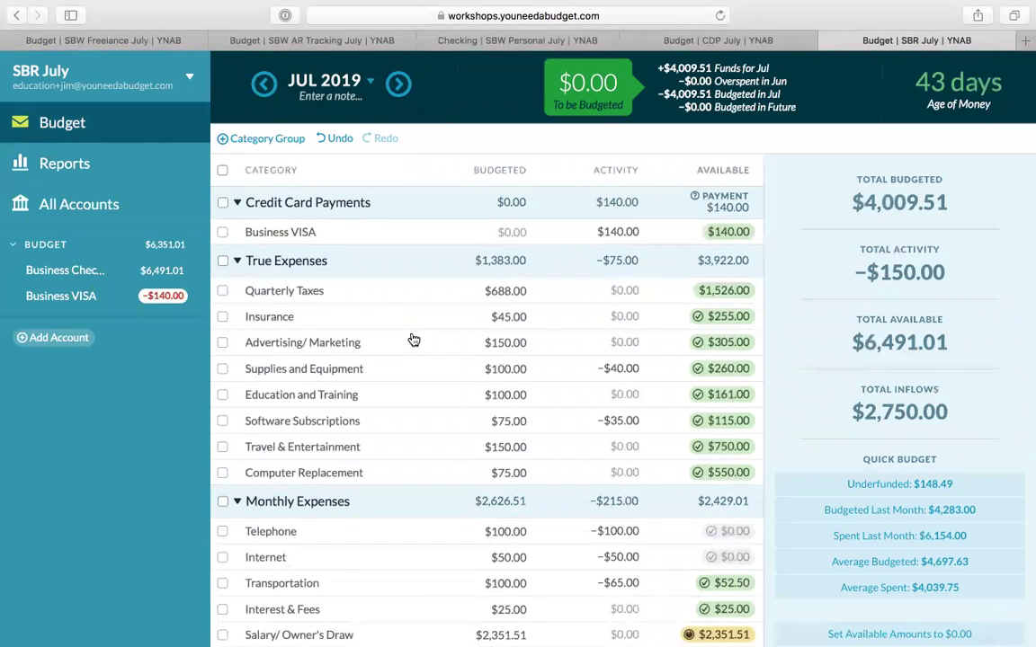
pyautogui.click(335, 261)
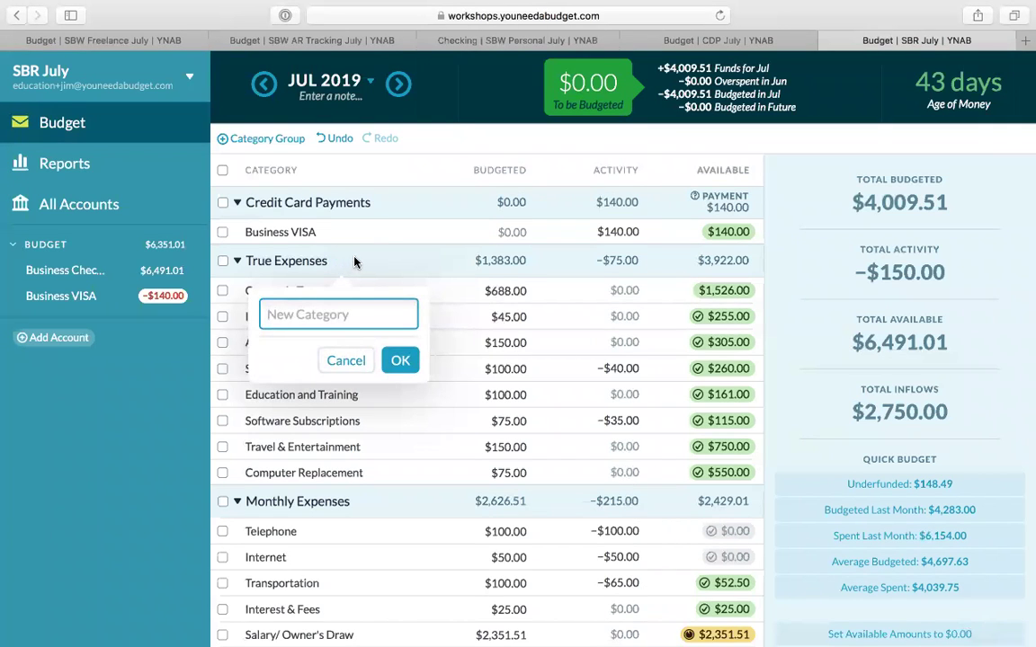
pyautogui.click(345, 360)
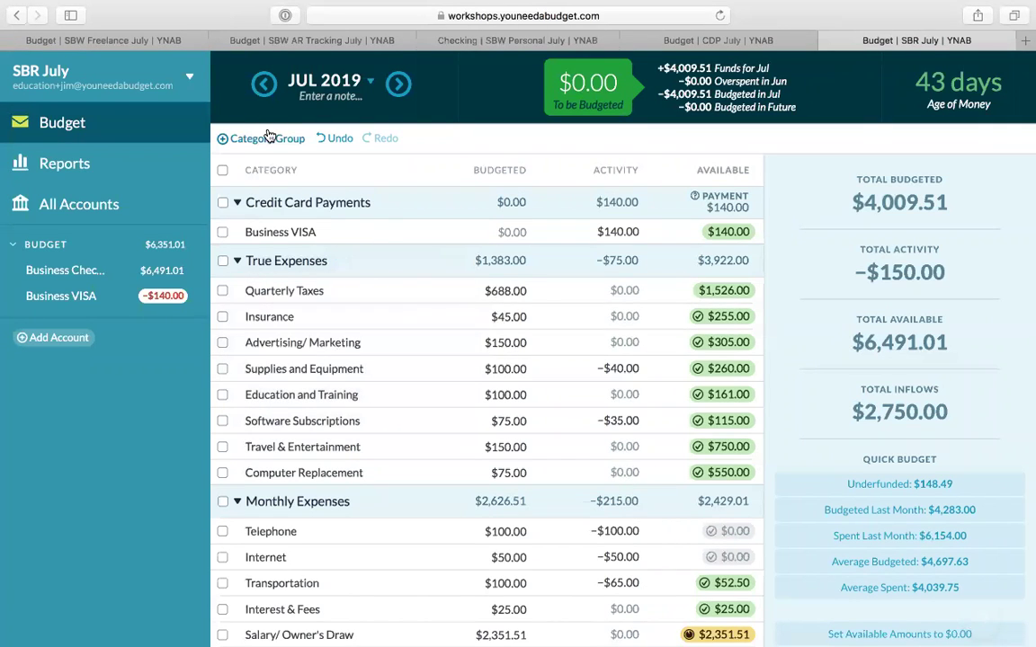
pyautogui.click(269, 137)
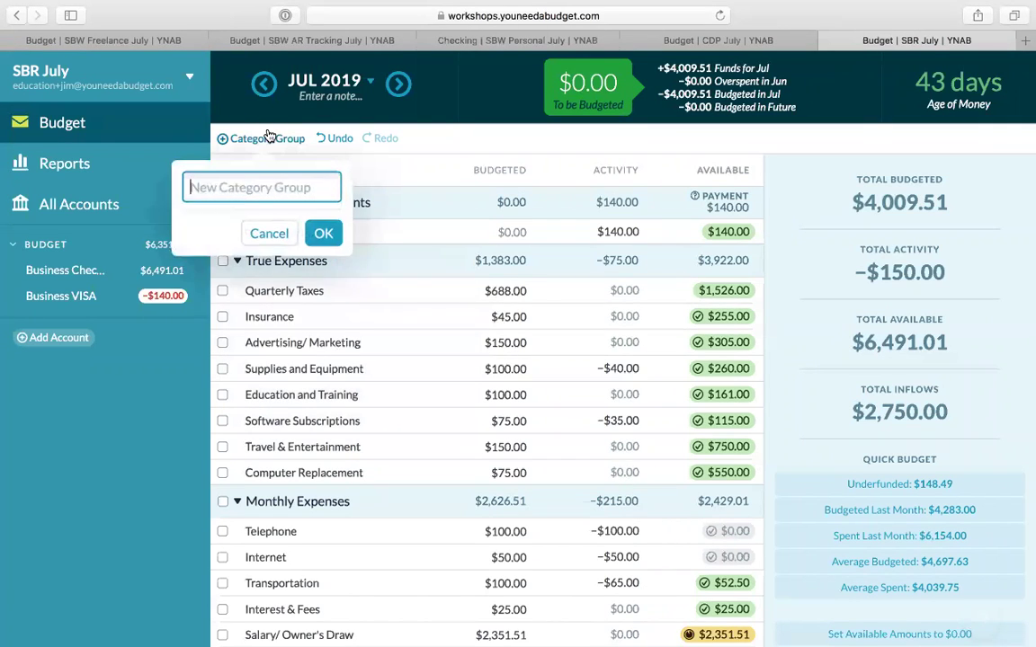
pyautogui.click(285, 241)
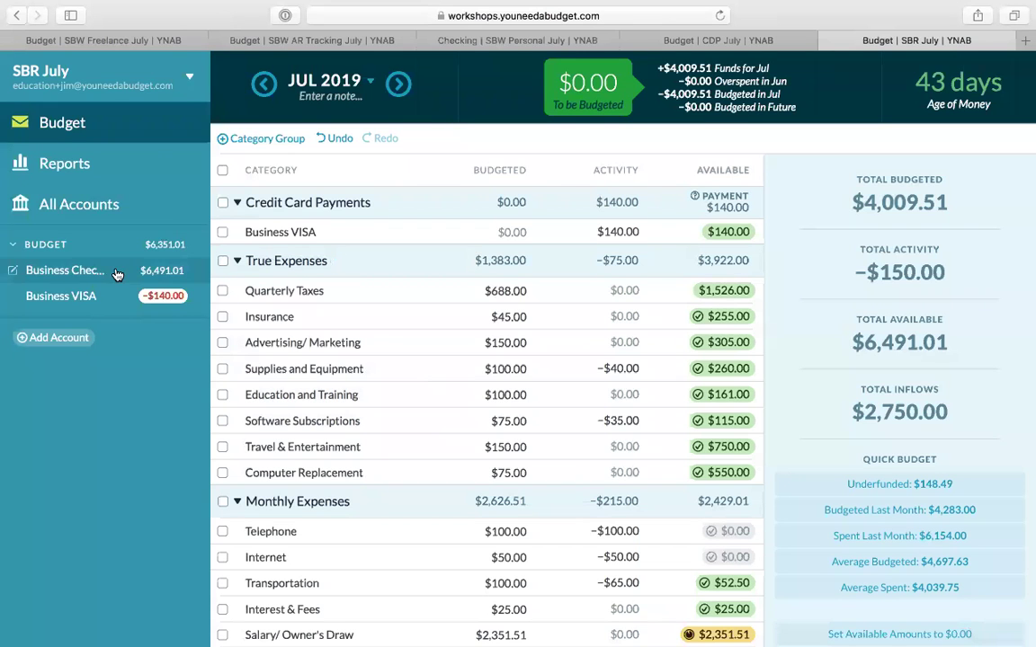
# Step: In the Income v Expense report, view the transactions behind the Smalltown, Inc. average and the July 2019 Big Corp income
pyautogui.click(97, 166)
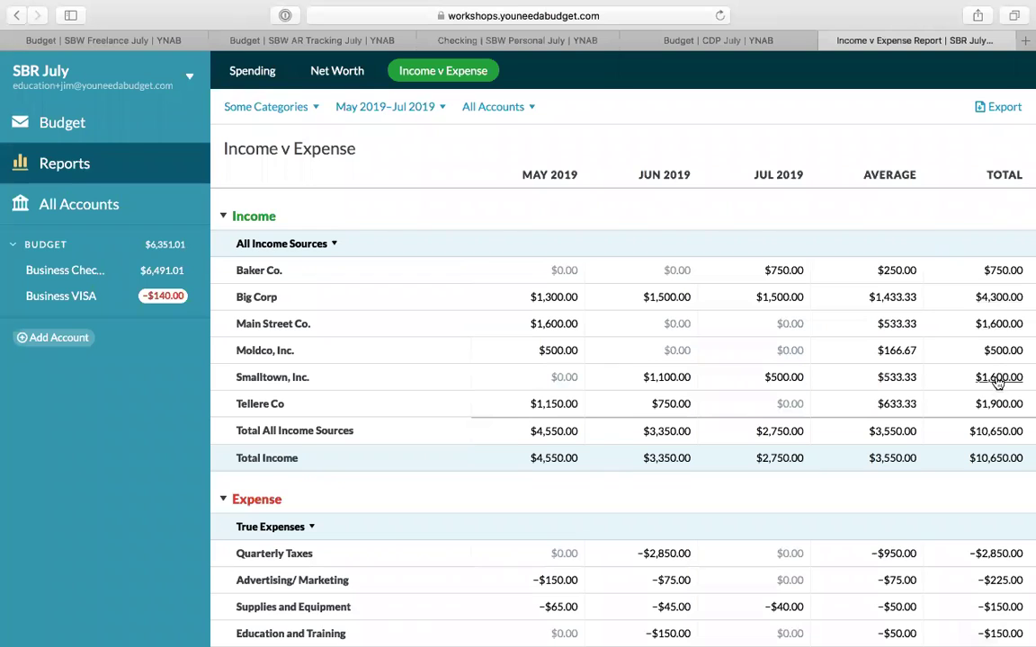
pyautogui.click(902, 379)
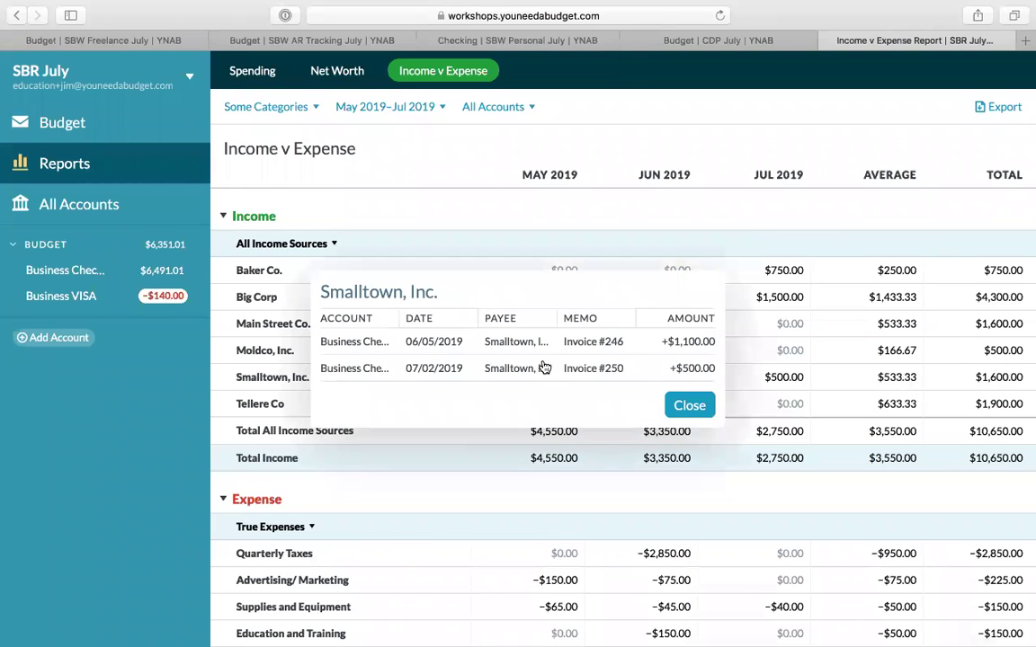
pyautogui.click(689, 406)
pyautogui.click(781, 297)
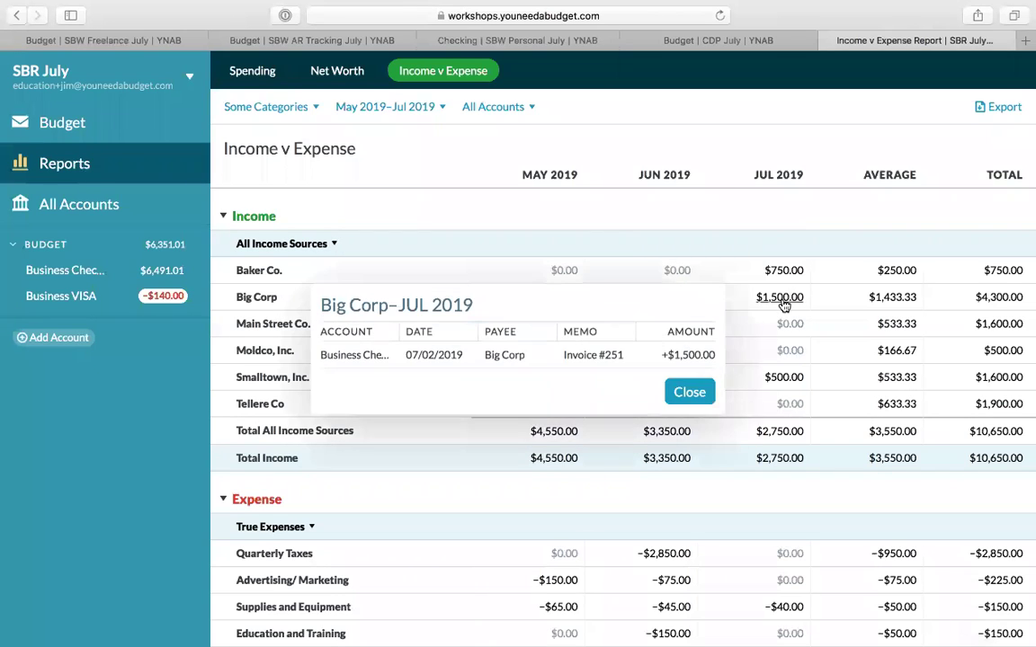
pyautogui.click(689, 391)
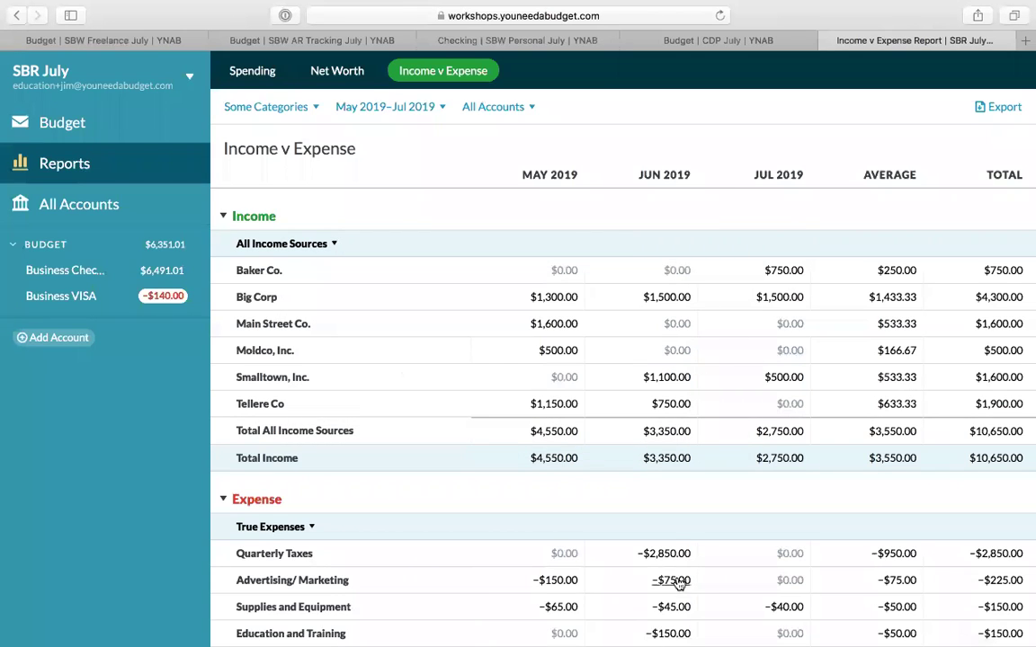
# Step: View the transactions behind the June 2019 Education and Training and May 2019 Transportation expenses in the report
pyautogui.scroll(-5, 676, 585)
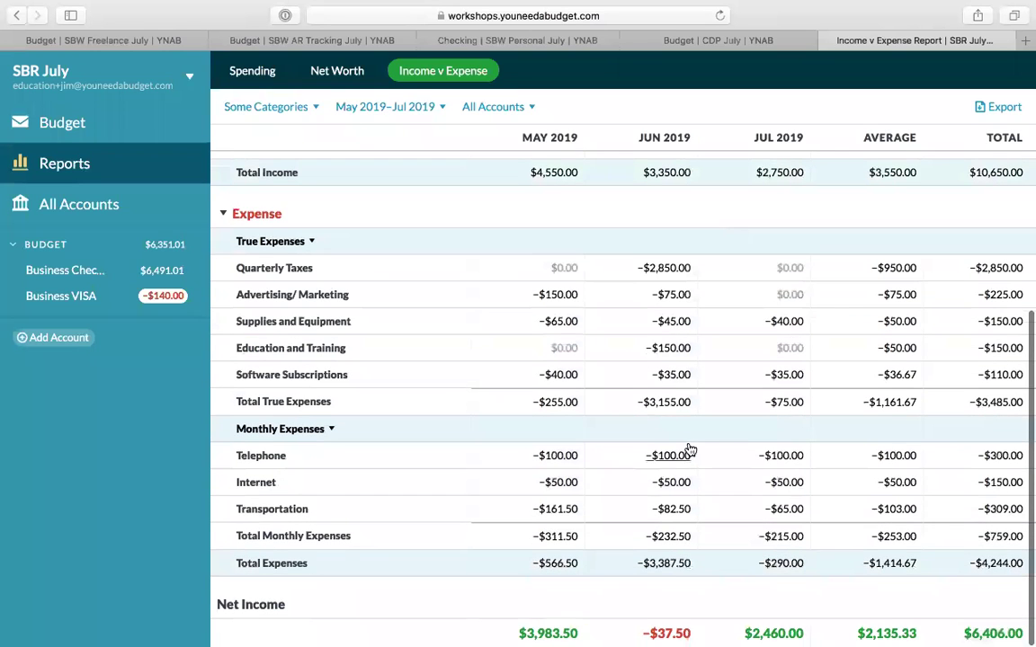
pyautogui.click(670, 350)
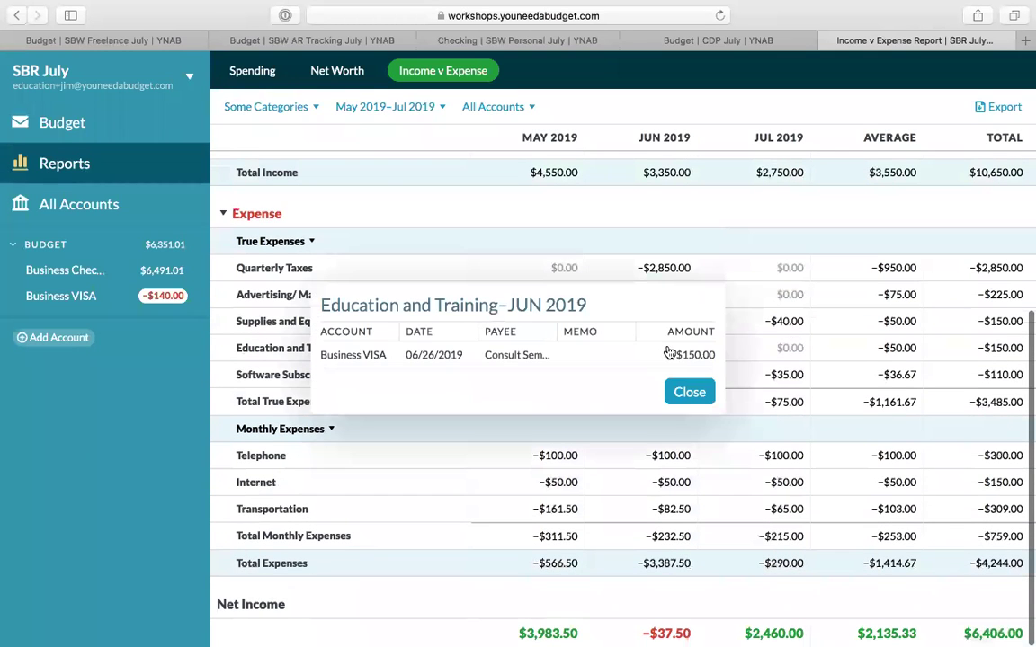
pyautogui.click(693, 393)
pyautogui.scroll(2, 665, 356)
pyautogui.scroll(-2, 671, 363)
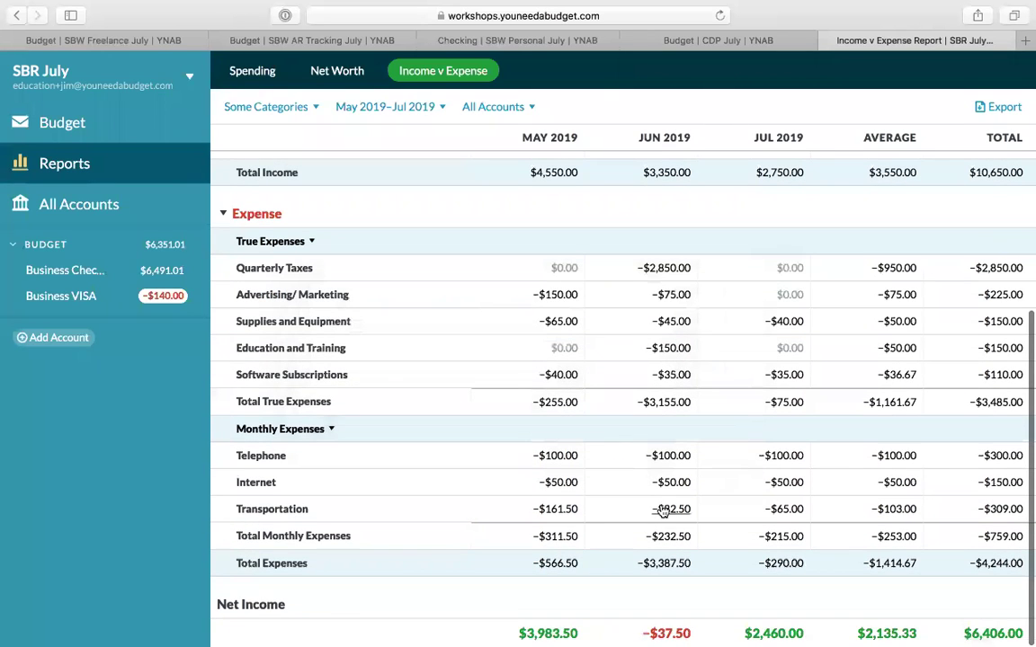
pyautogui.click(556, 508)
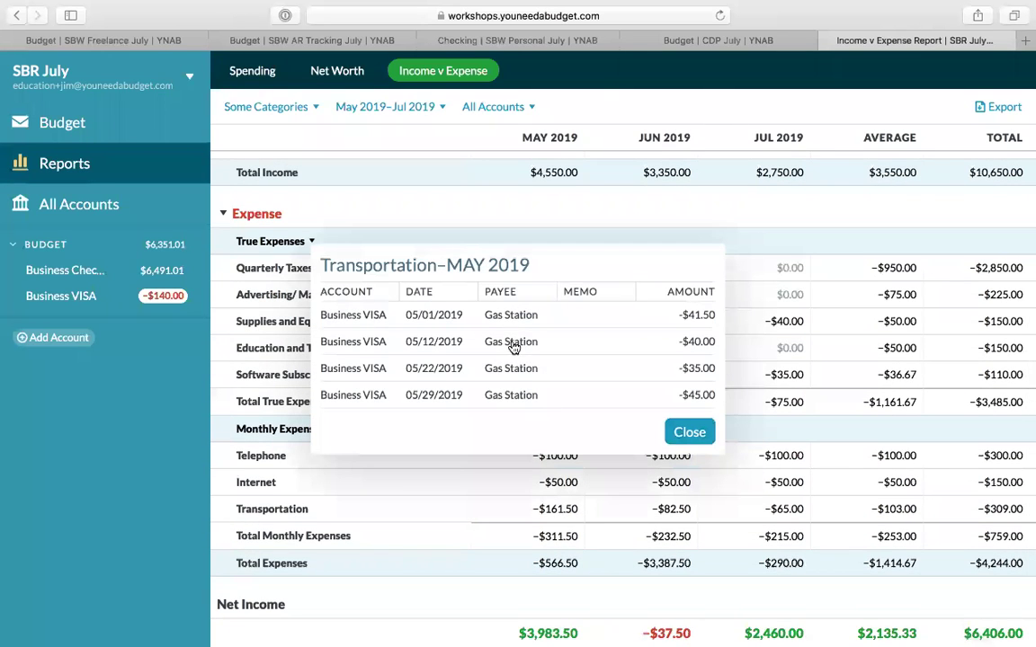
pyautogui.click(689, 432)
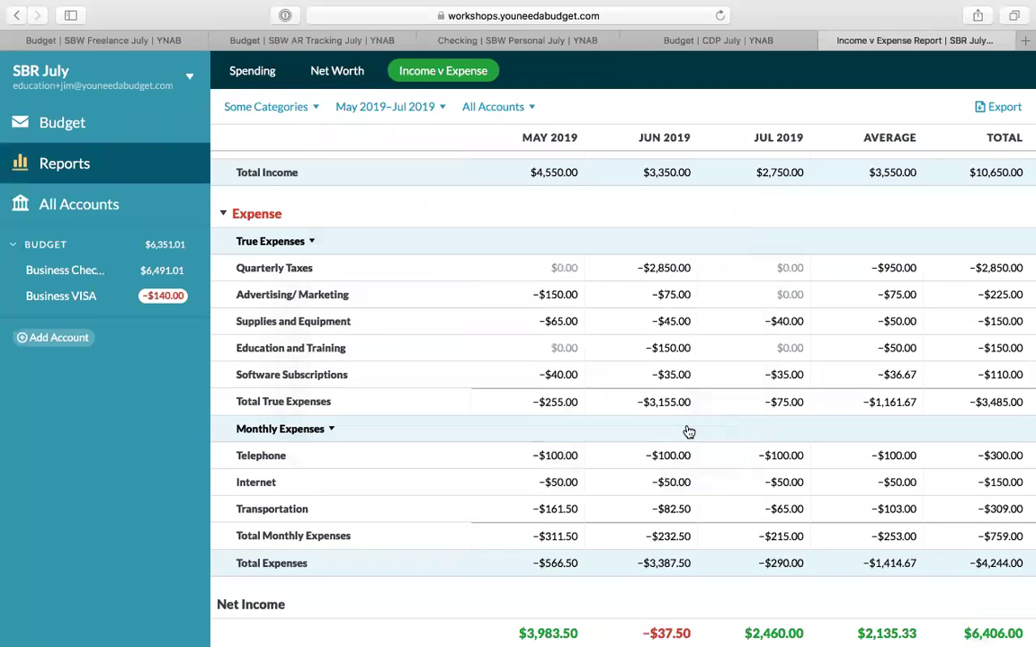
# Step: Open the 05/29/2019 Gas Station transaction in its account register from the May 2019 Transportation details, and deselect it
pyautogui.click(561, 510)
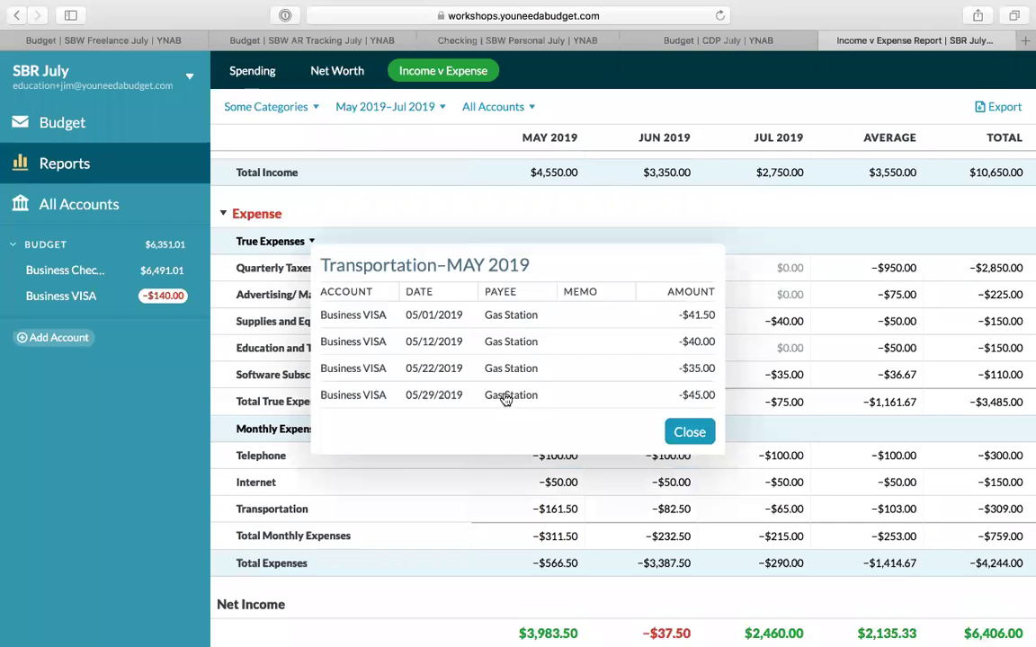
pyautogui.click(505, 399)
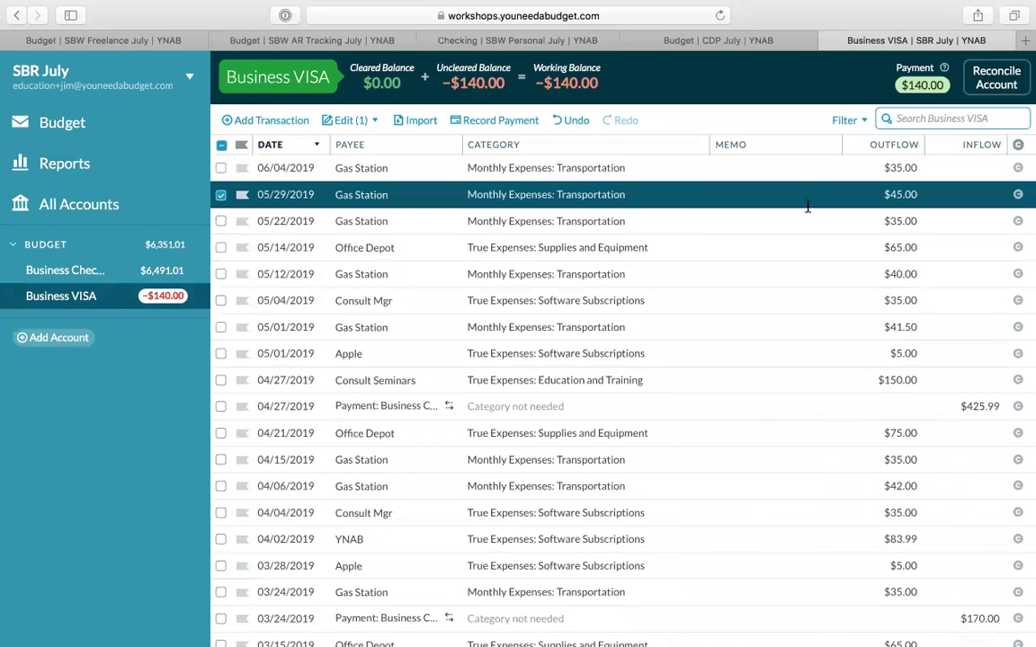
pyautogui.click(221, 195)
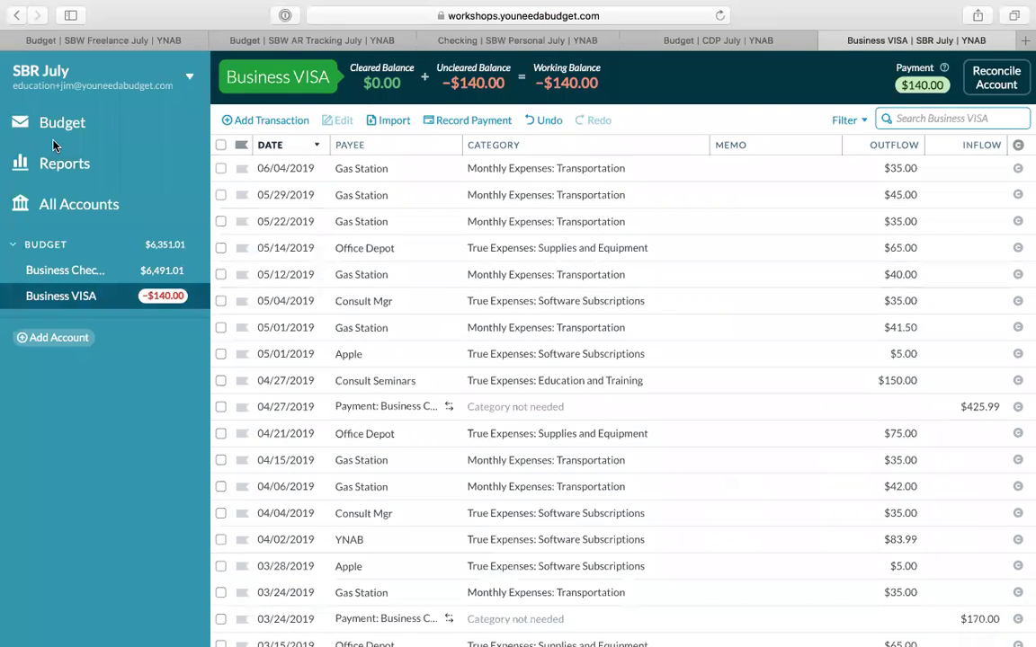
# Step: Clear the memo search in Business Checking, deselect the Ad Klix transaction, and flag the scheduled 08/05/2019 Tellere Co inflow red
pyautogui.click(56, 126)
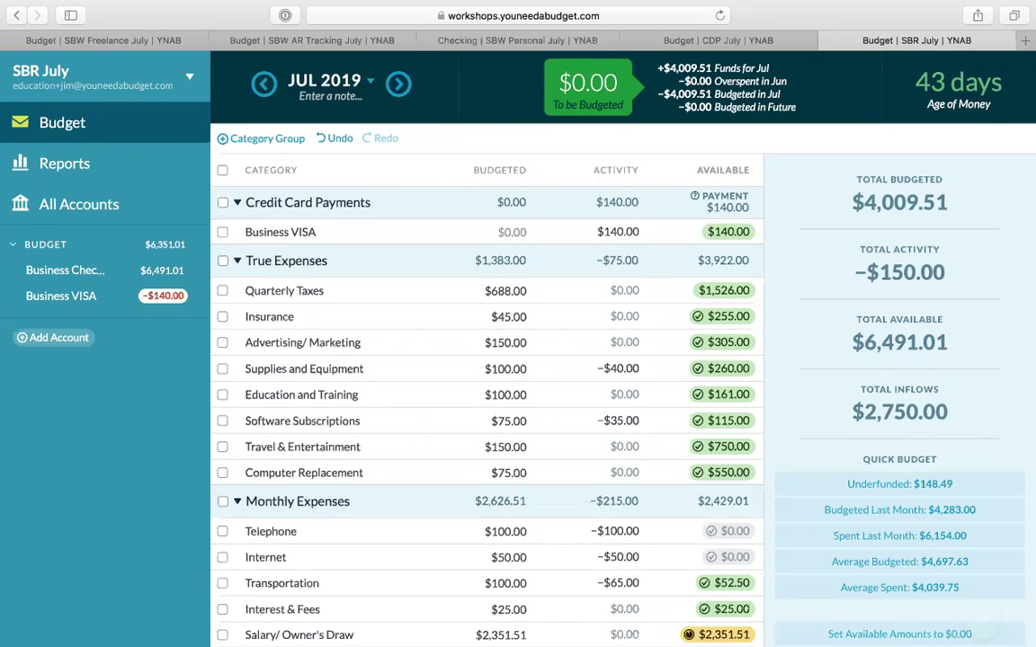
pyautogui.click(81, 274)
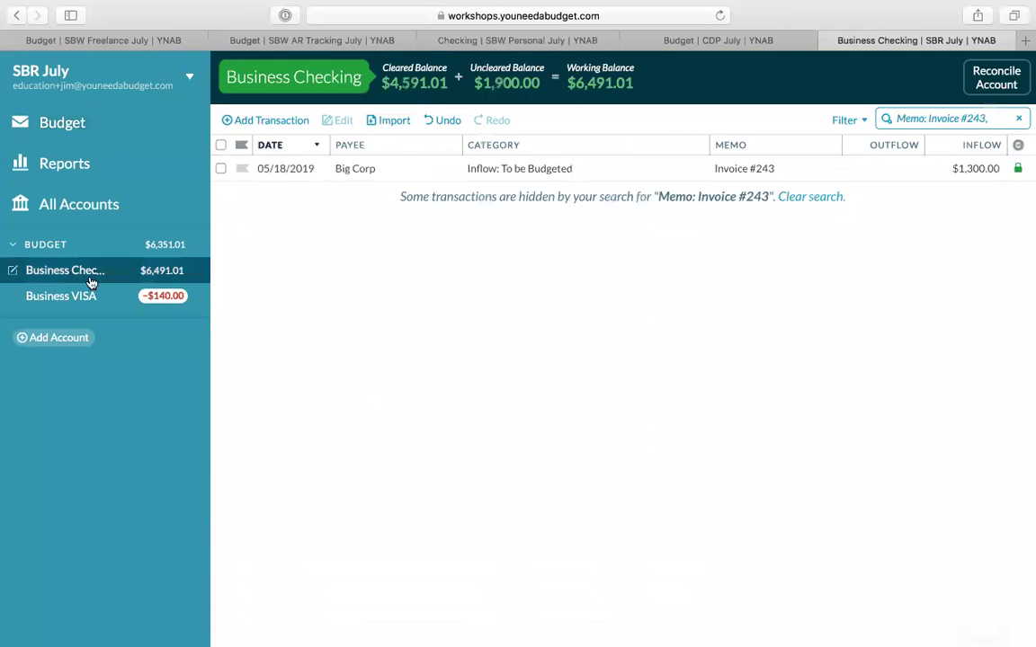
pyautogui.click(810, 200)
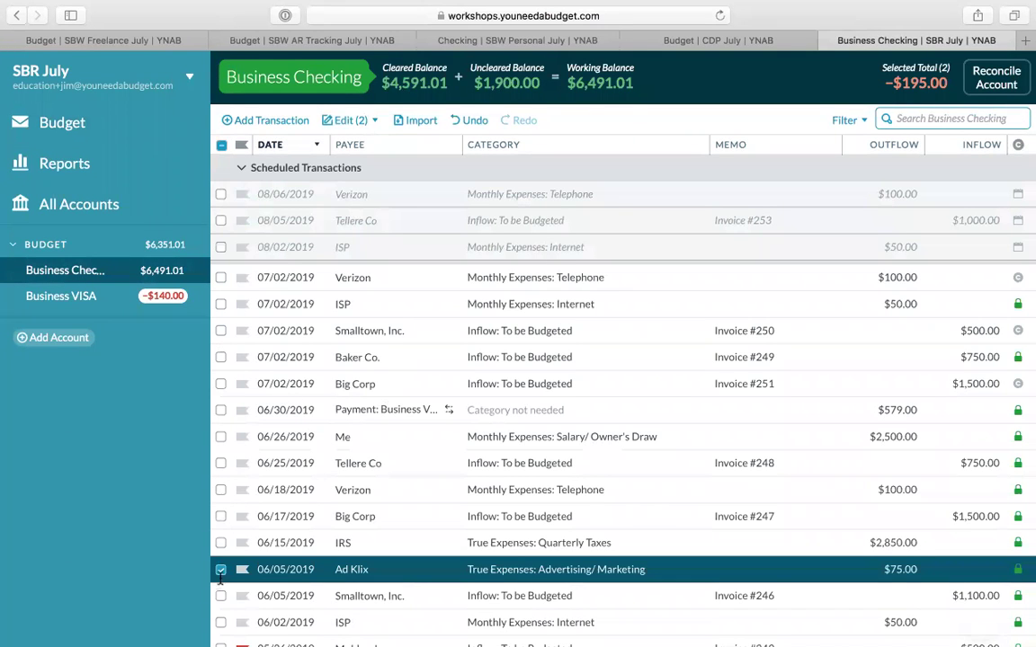
pyautogui.click(221, 576)
pyautogui.click(243, 222)
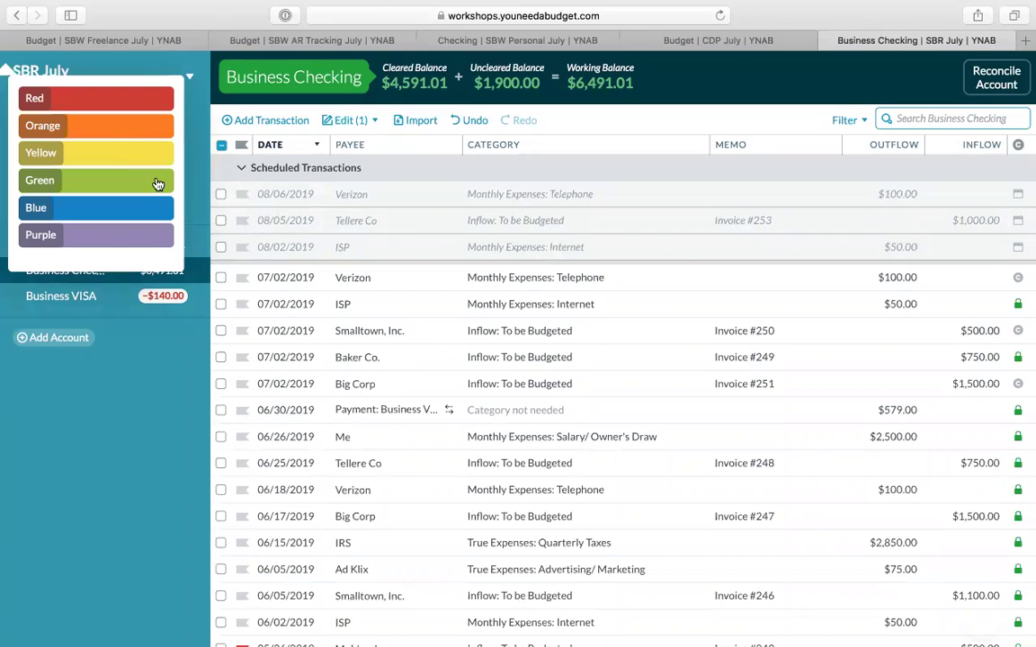
pyautogui.click(136, 100)
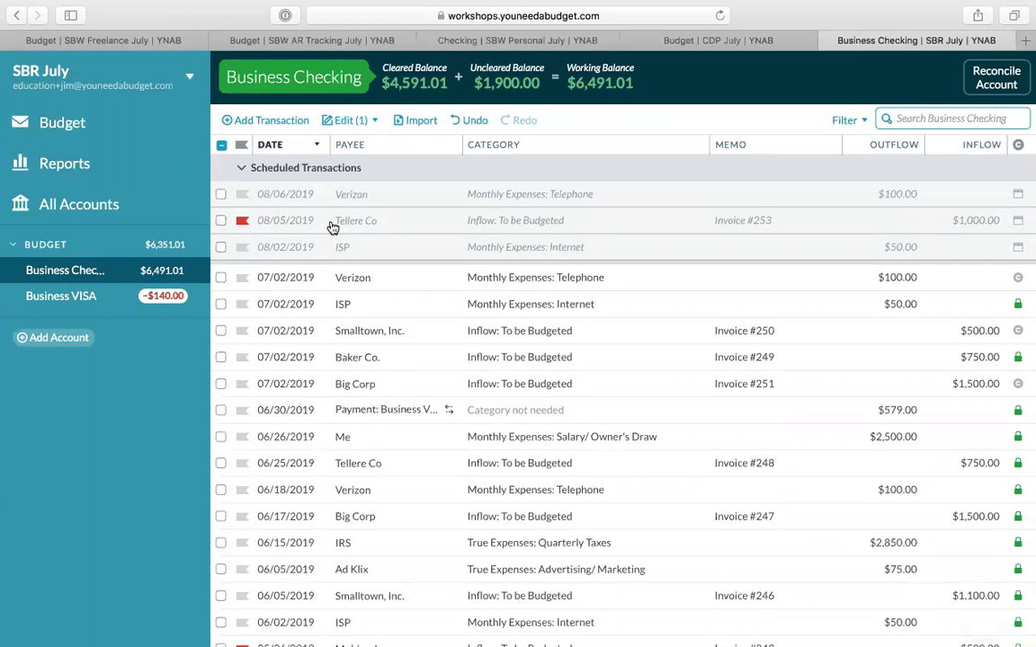
# Step: Search the Business Checking transactions for the red flag
pyautogui.click(943, 120)
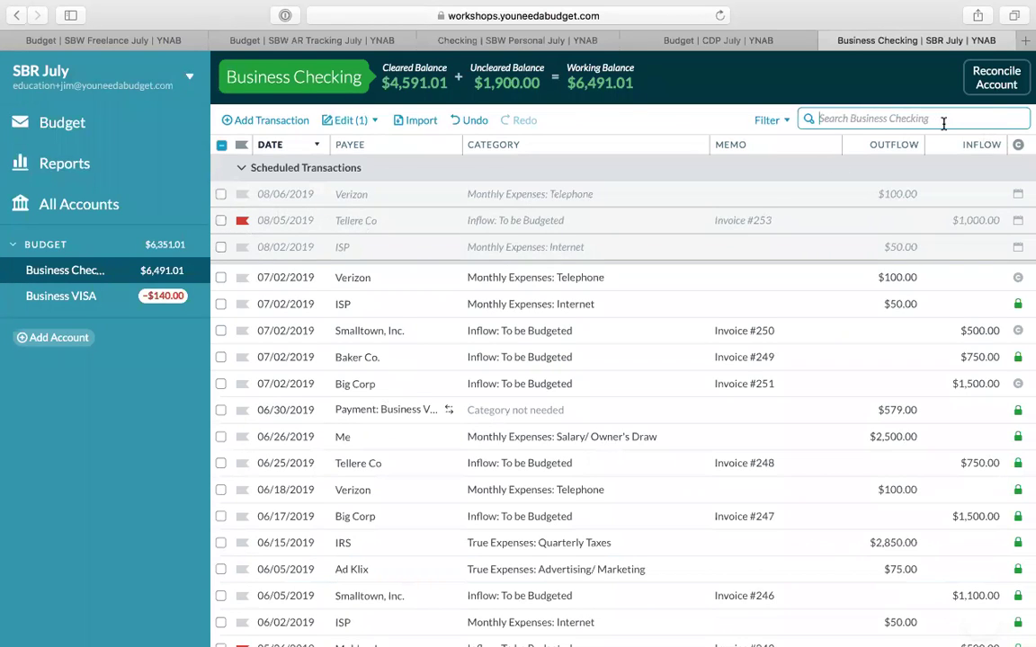
pyautogui.write('f')
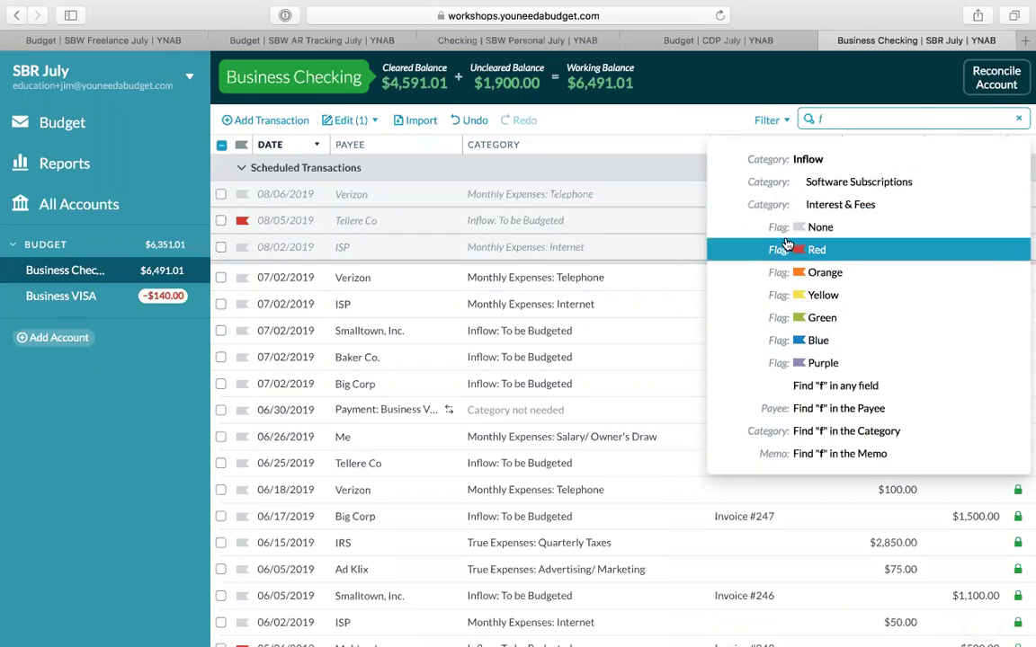
pyautogui.click(787, 249)
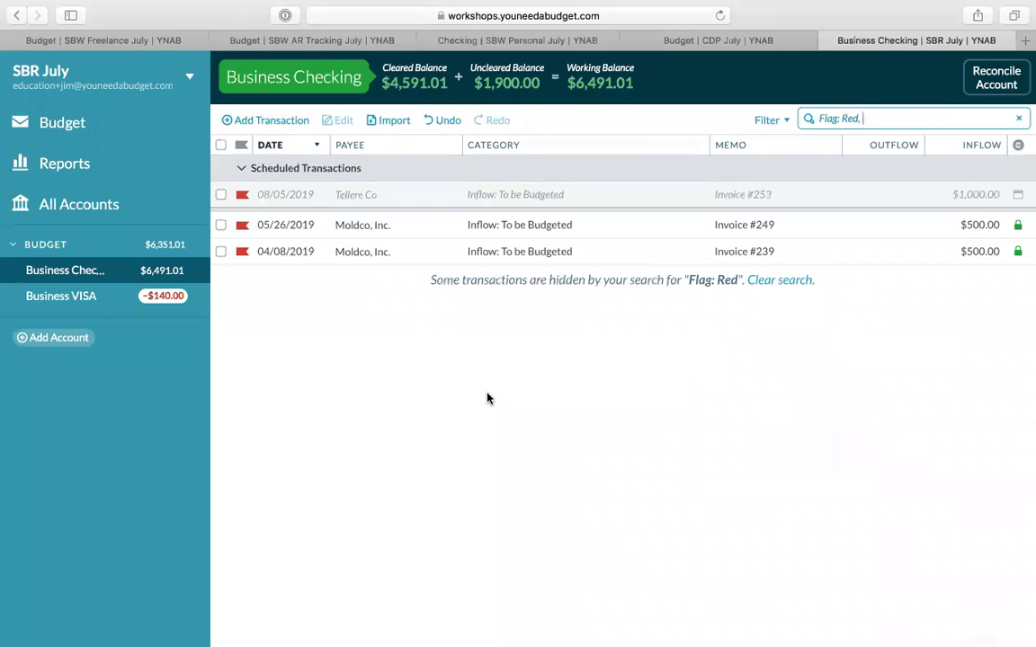
# Step: Select all the red-flagged transactions to check their combined total, deselect them, and clear the flag search
pyautogui.click(221, 195)
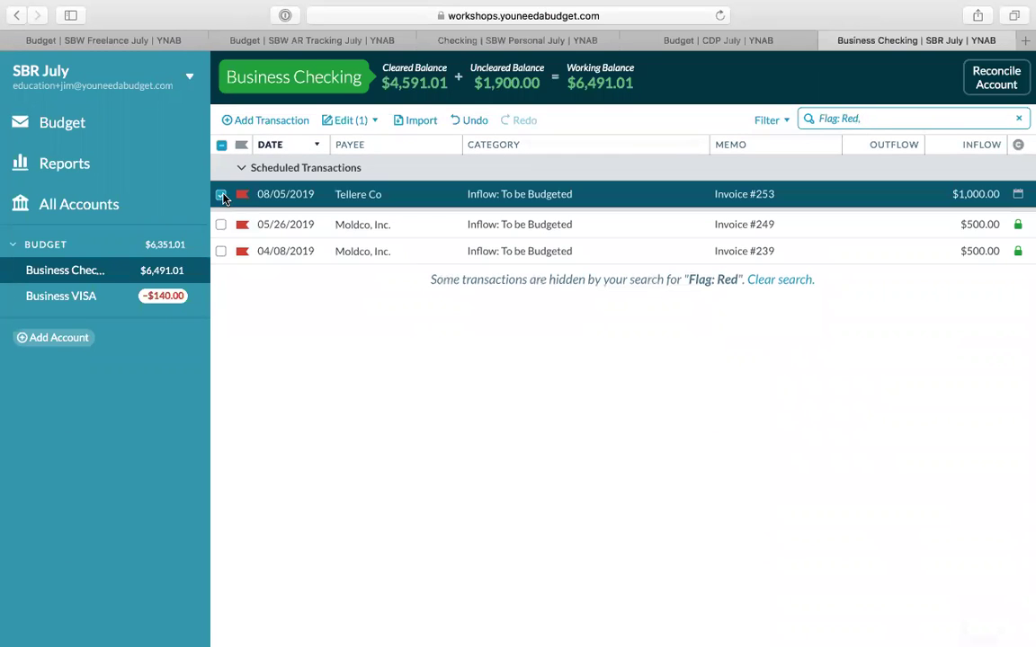
pyautogui.click(220, 225)
pyautogui.click(220, 252)
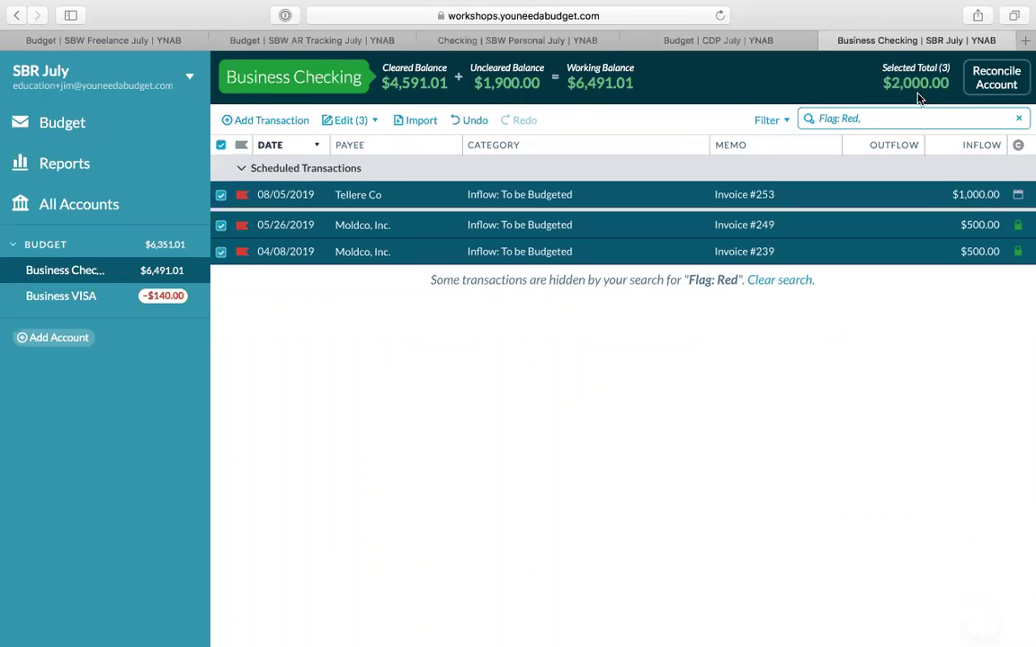
pyautogui.click(221, 146)
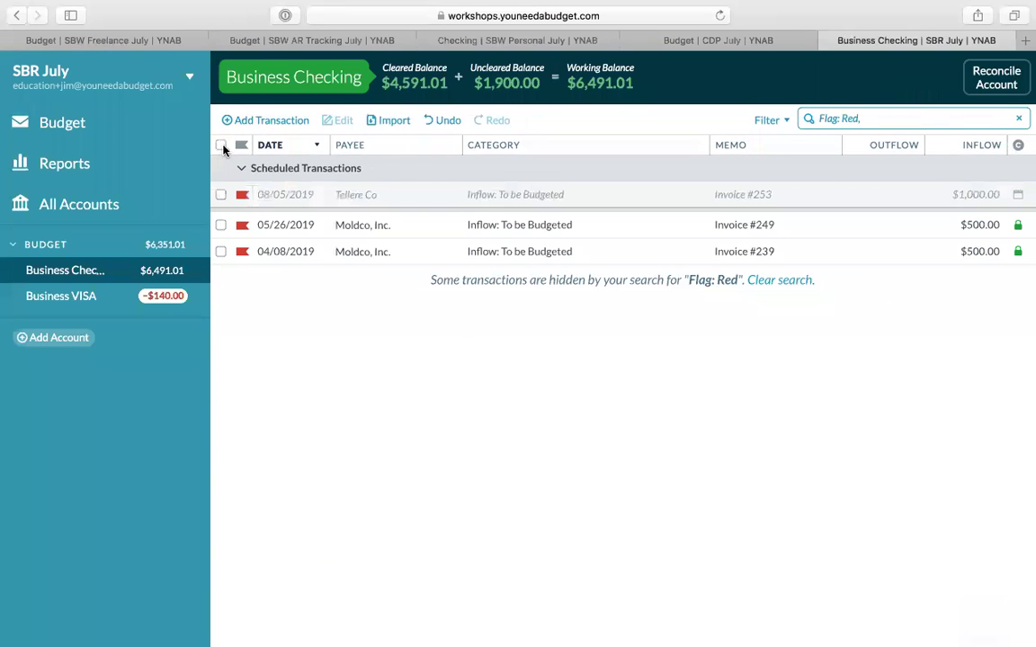
pyautogui.click(778, 281)
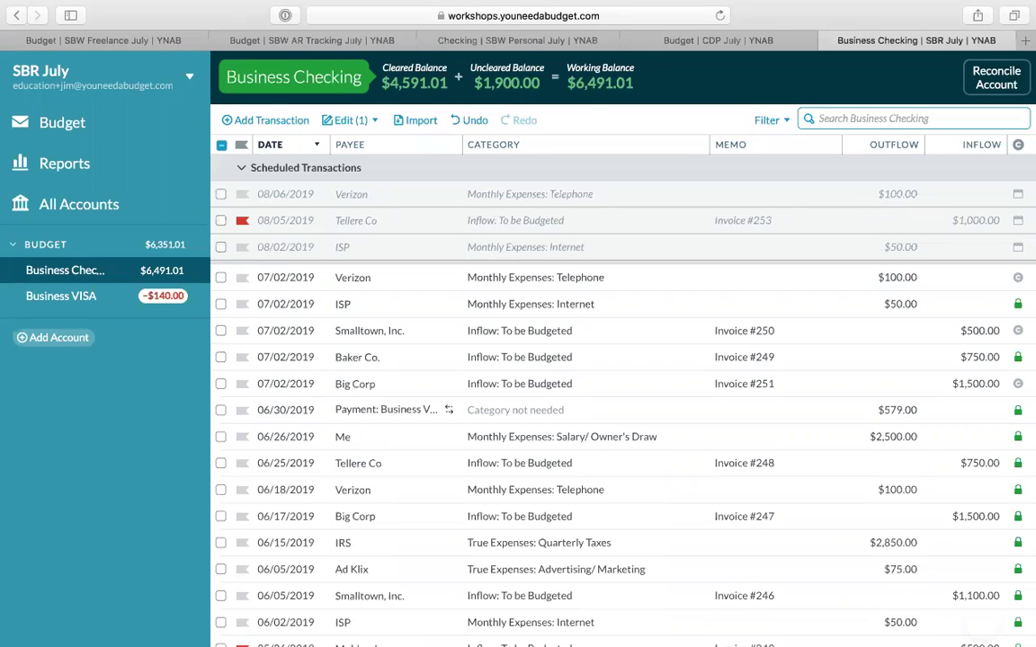
# Step: Switch to the SBW Personal July budget and add a category group named Business
pyautogui.click(521, 42)
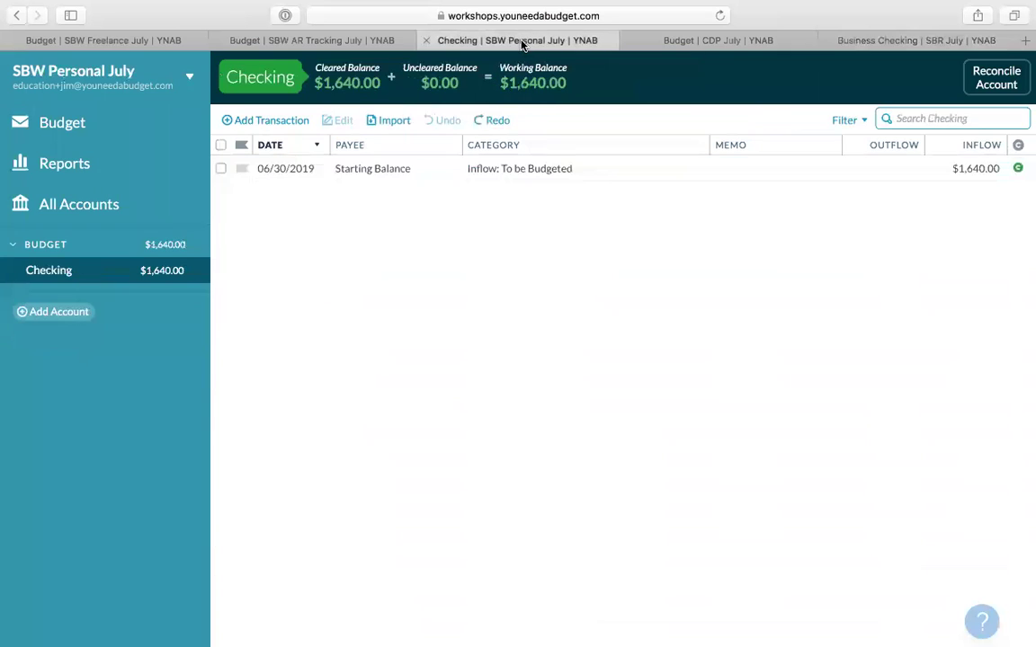
pyautogui.click(99, 133)
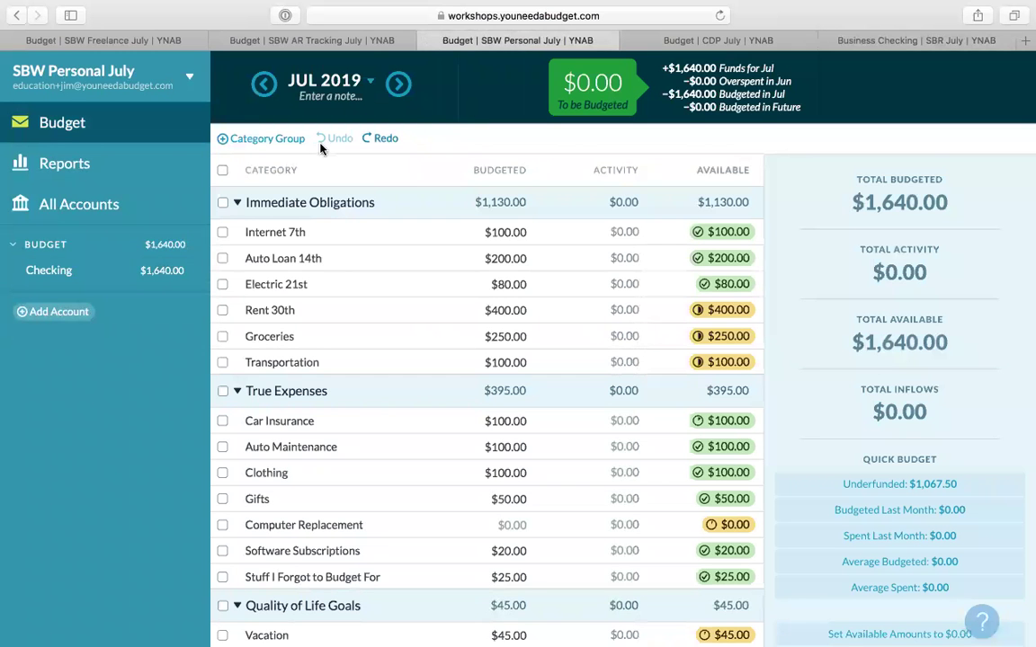
pyautogui.click(277, 139)
pyautogui.write('Business')
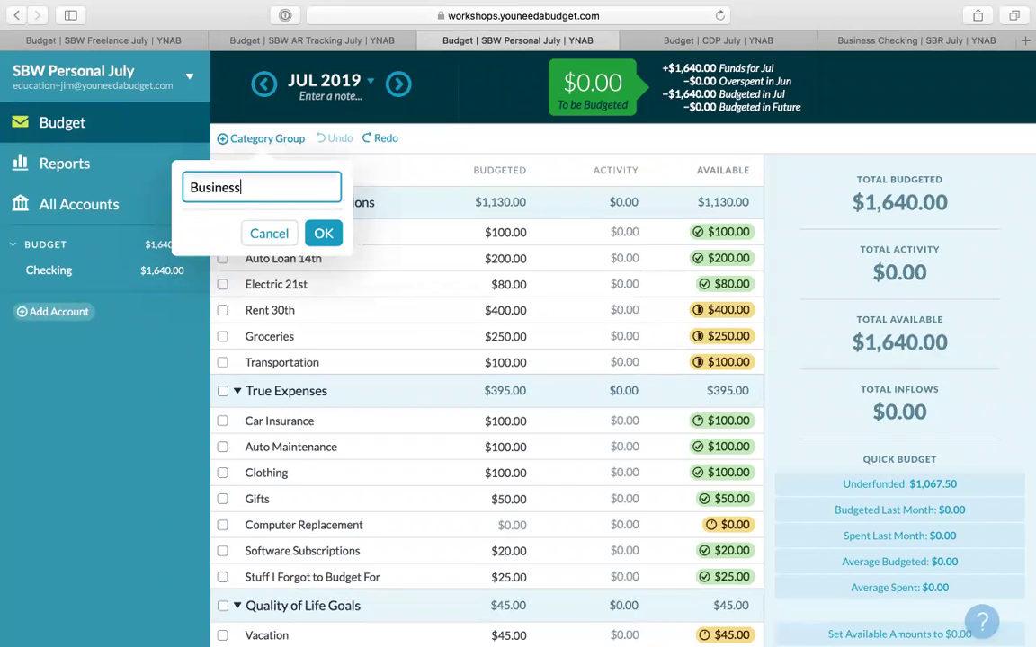
pyautogui.press('Return')
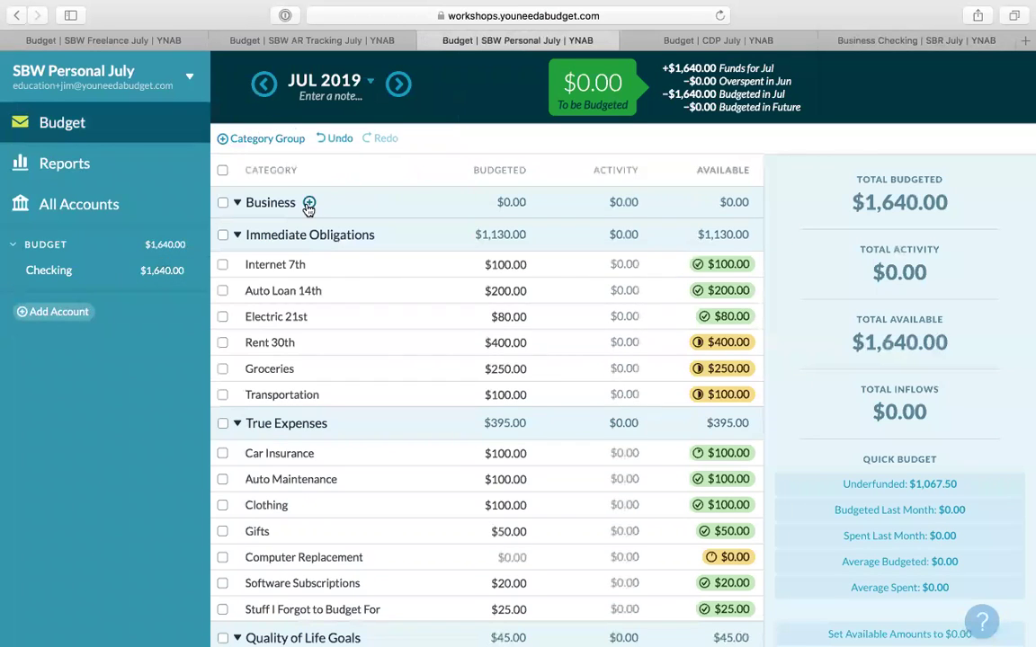
# Step: Add a category named Advertising to the Business category group
pyautogui.click(308, 203)
pyautogui.write('Adv')
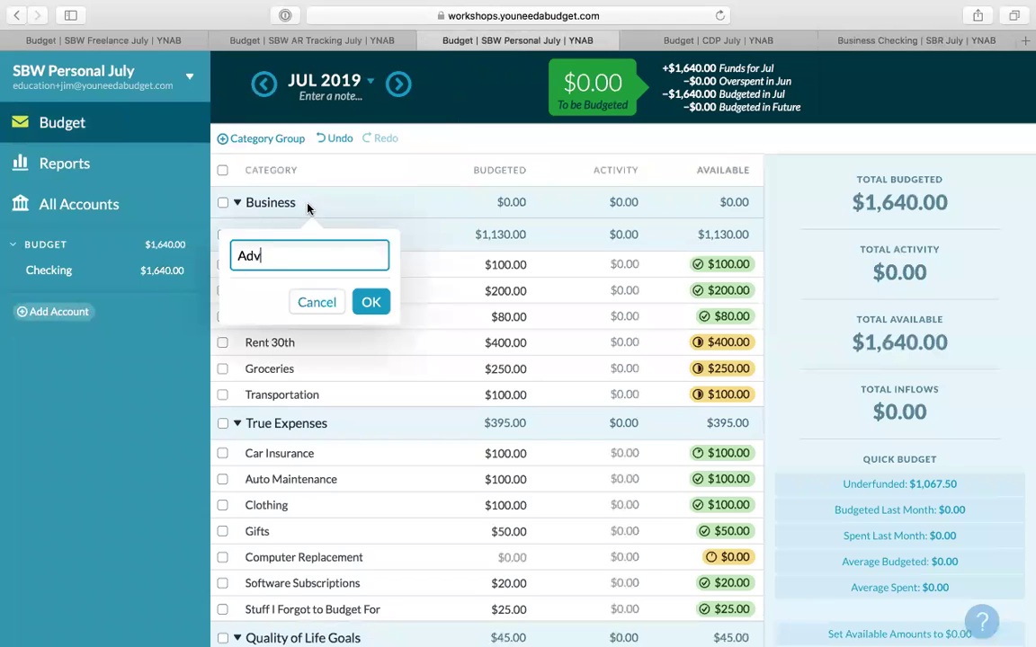
pyautogui.write('ertising')
pyautogui.press('Return')
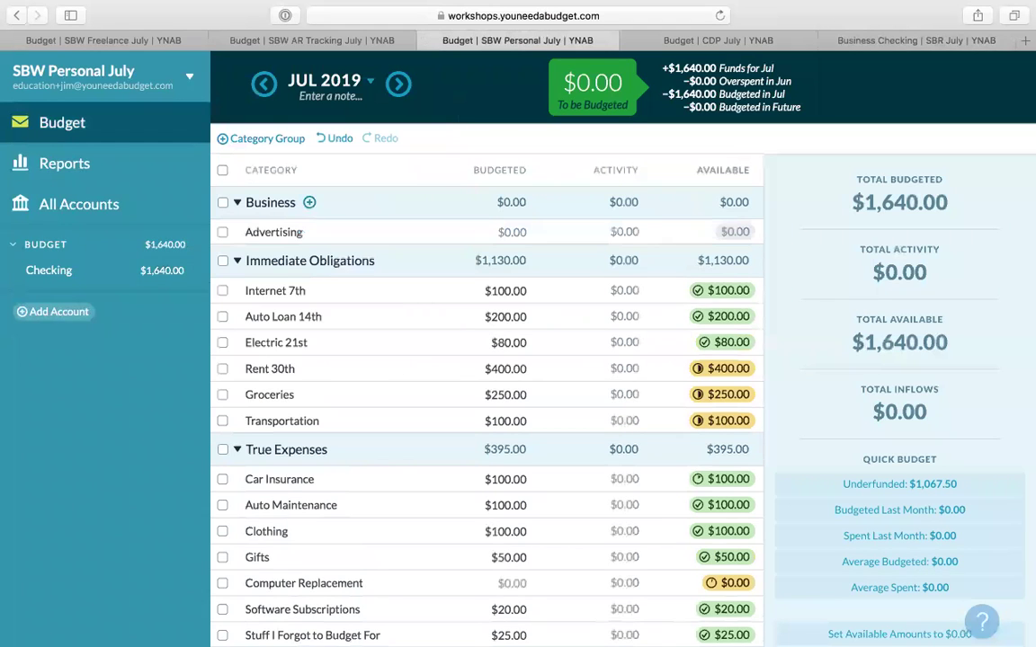
# Step: Add a second category named Fuel to the Business category group
pyautogui.click(310, 203)
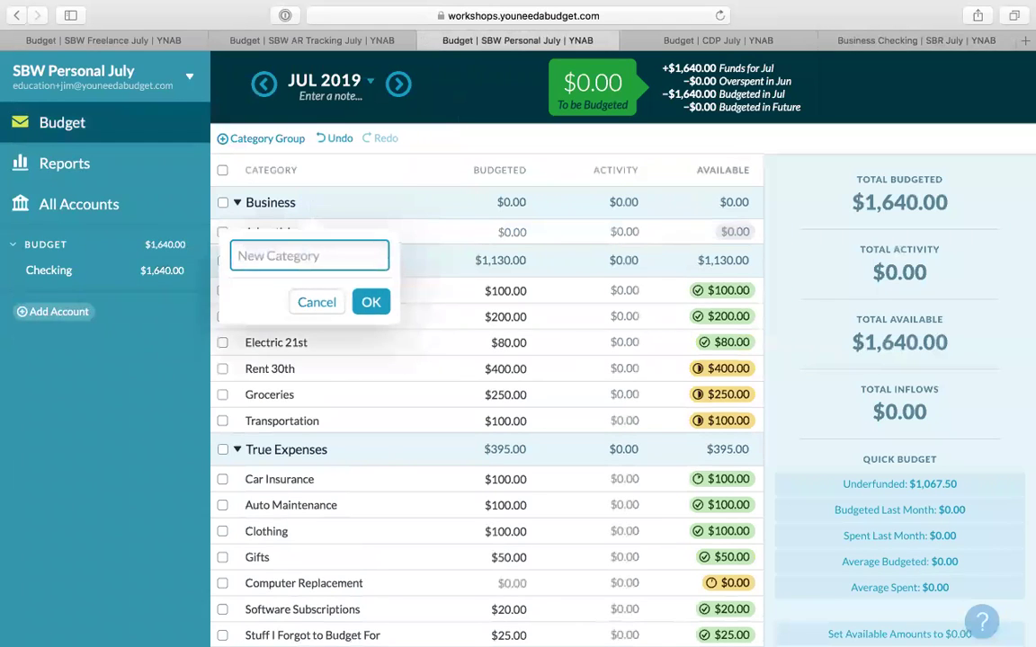
pyautogui.write('Fule')
pyautogui.press('BackSpace')
pyautogui.press('BackSpace')
pyautogui.write('el')
pyautogui.press('Return')
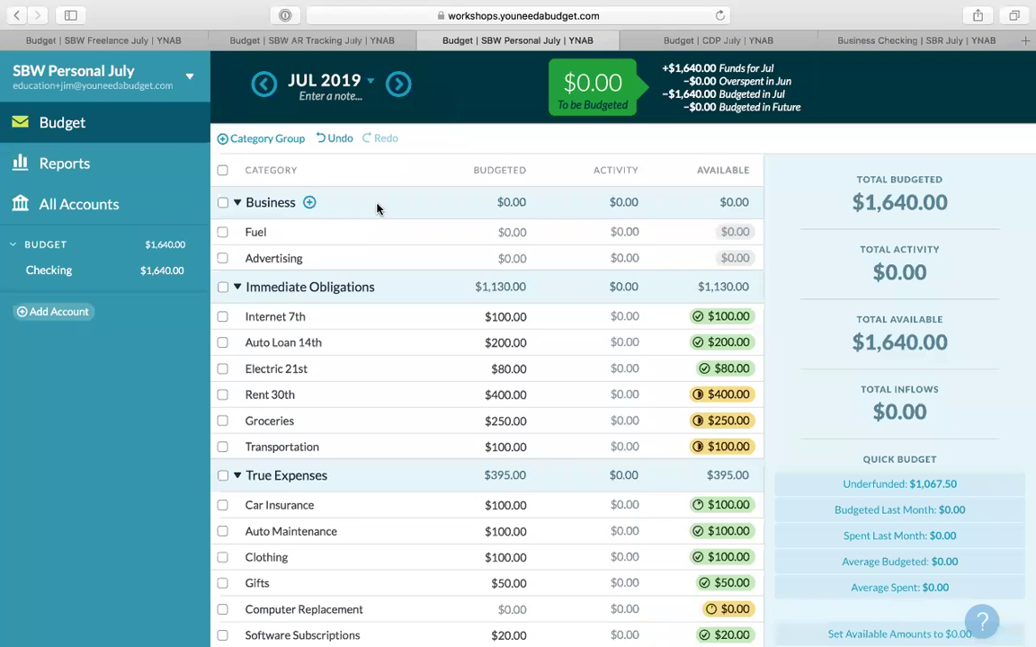
# Step: Move the Business category group between the True Expenses and Quality of Life Goals groups and review its place in the budget
pyautogui.moveTo(377, 215); pyautogui.dragTo(389, 298)
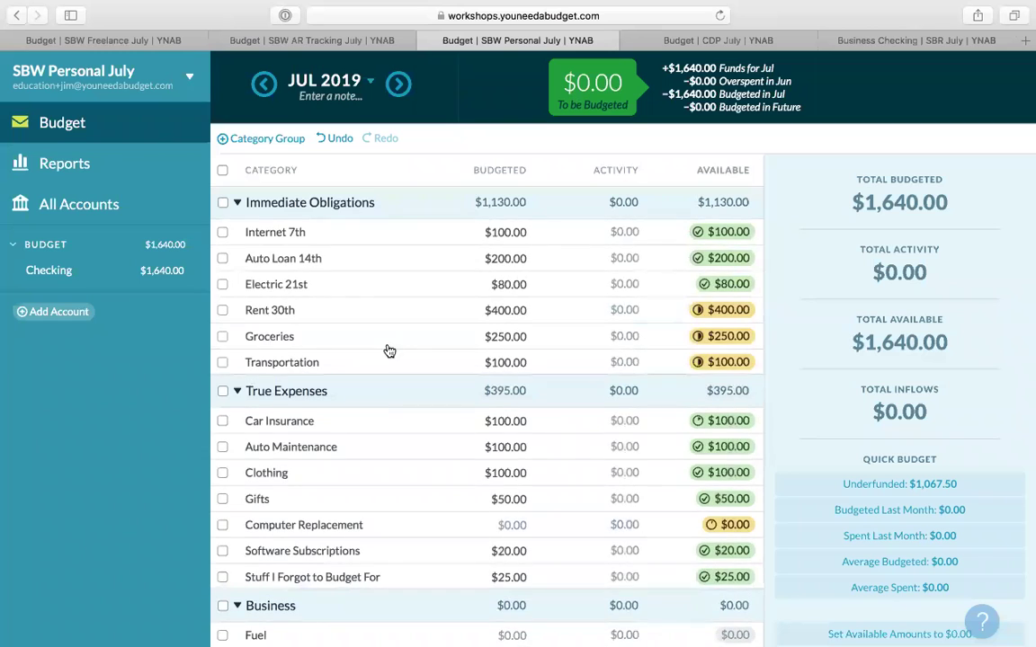
pyautogui.scroll(-4, 388, 352)
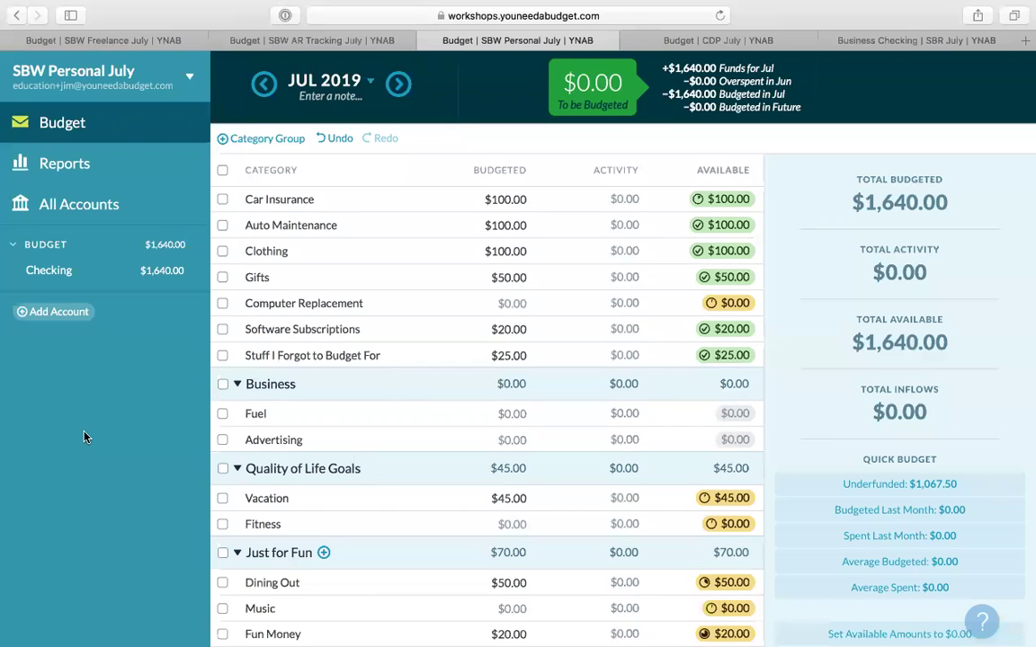
pyautogui.scroll(5, 428, 337)
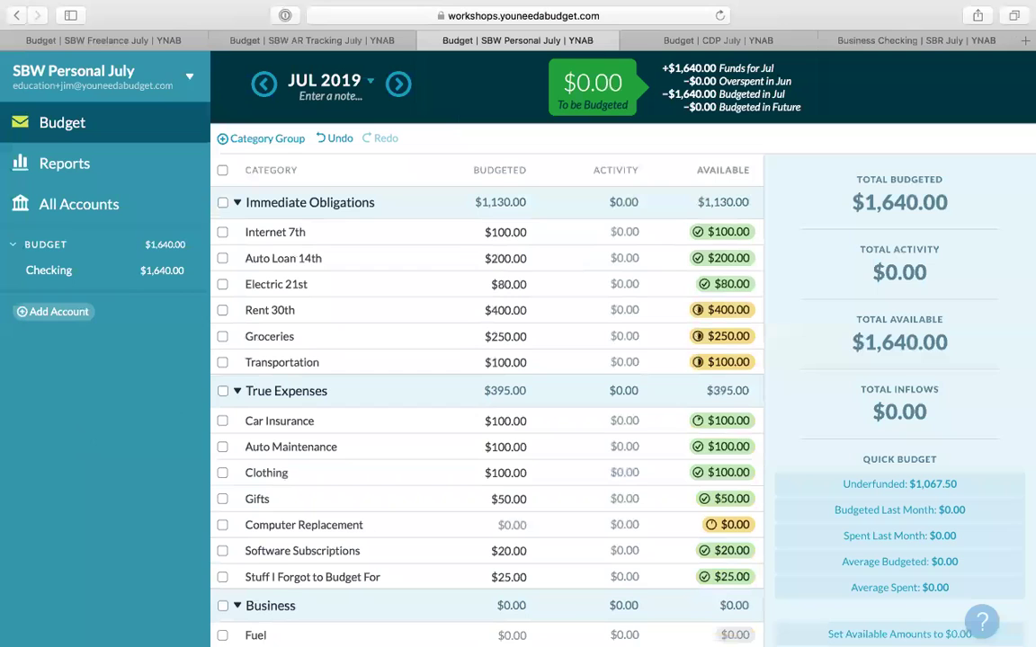
pyautogui.scroll(-2, 288, 455)
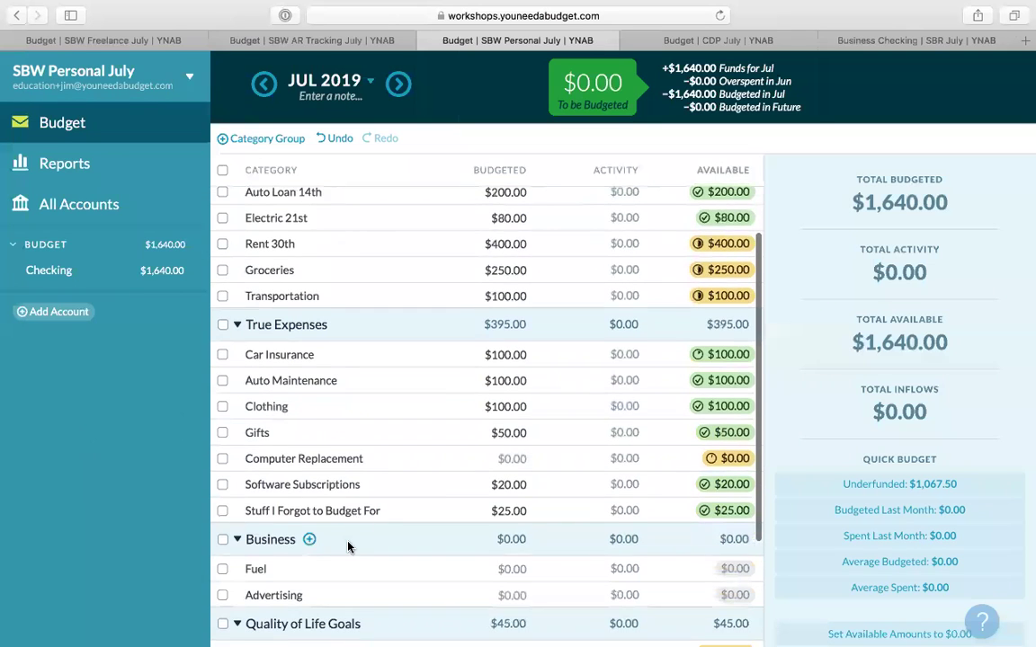